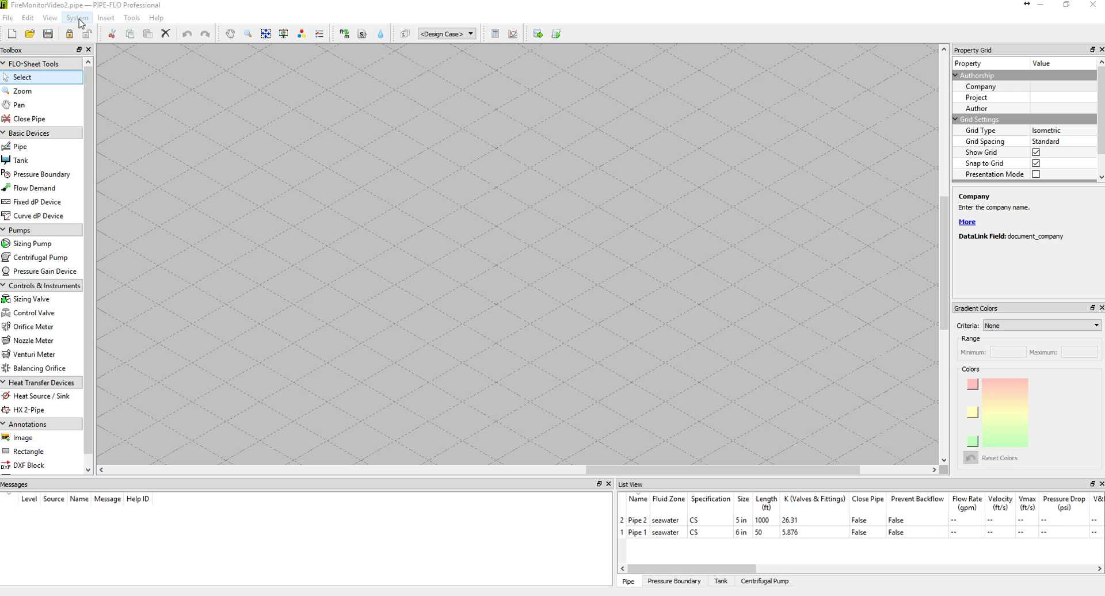
left_click(80, 19)
left_click(85, 22)
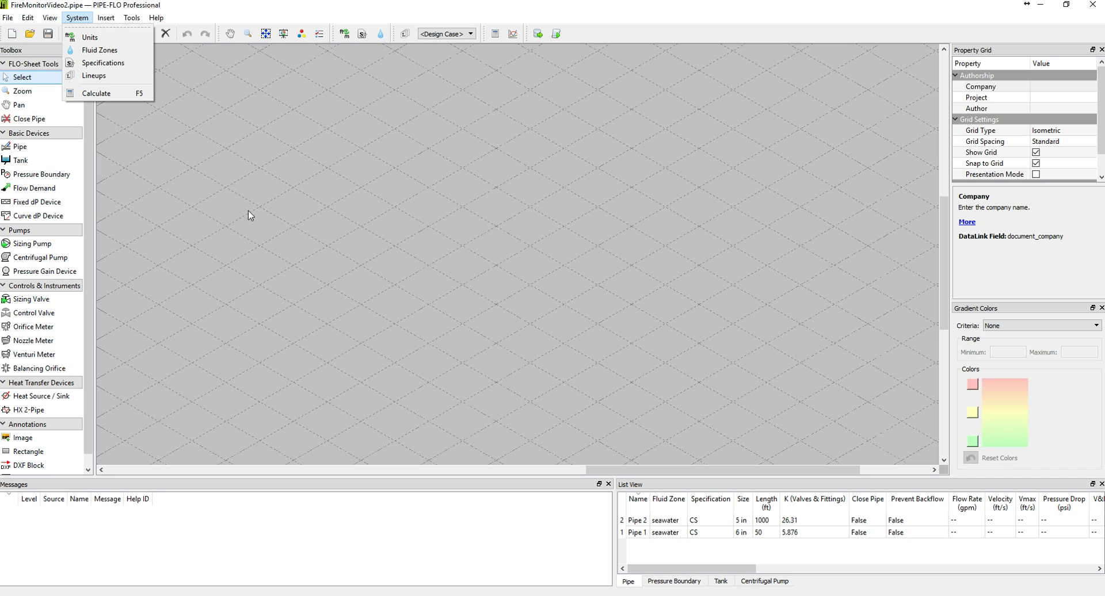
left_click(223, 200)
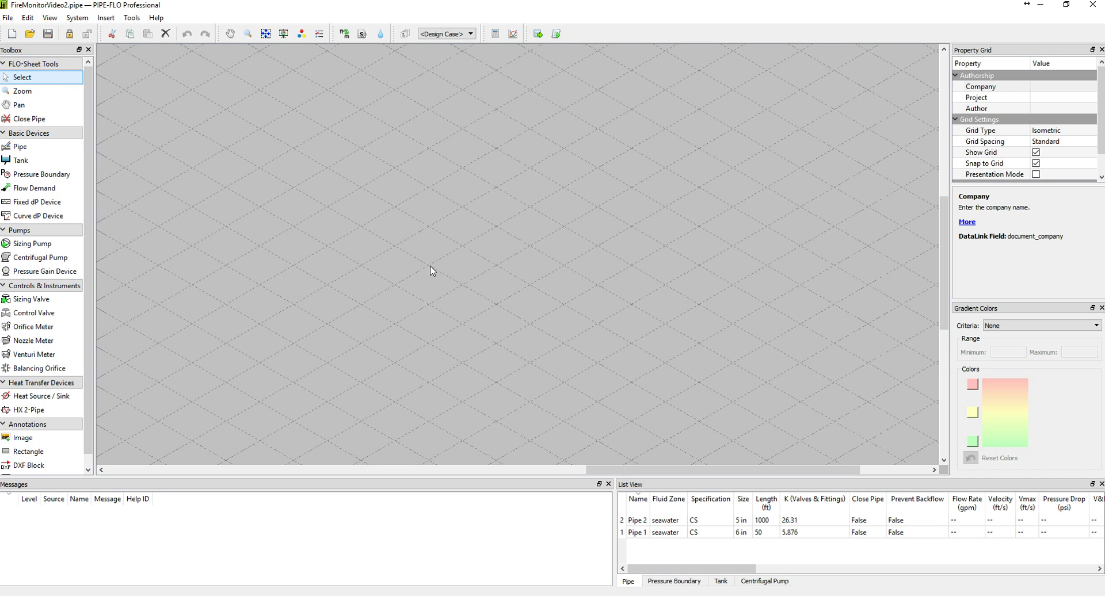
- Draw a two-segment suction pipe below and beside the existing system, rising vertically and descending along the isometric grid
left_click_drag(190, 254, 629, 271)
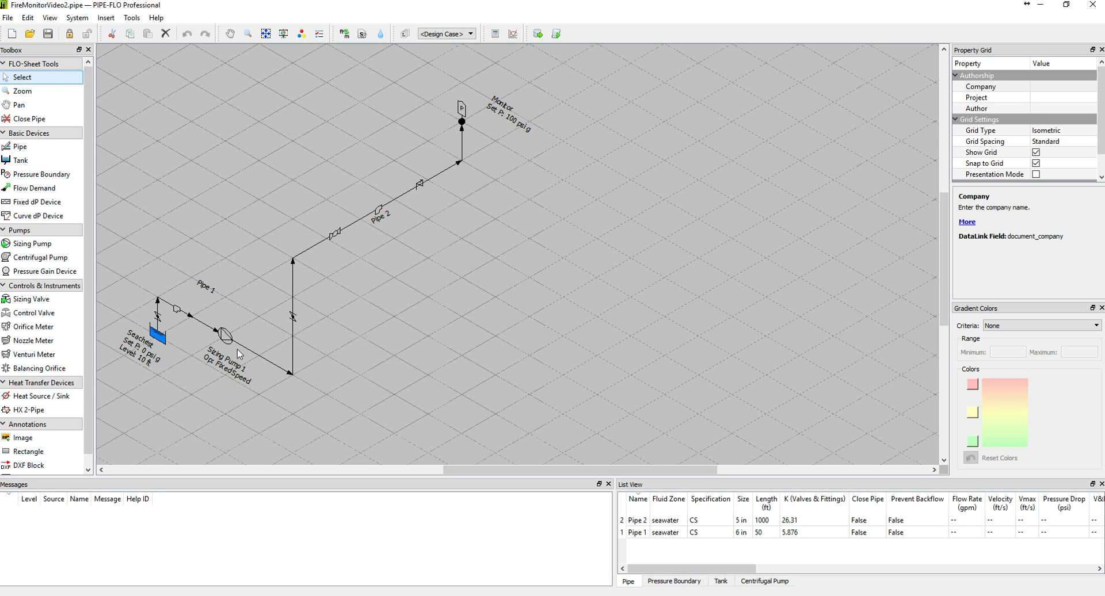
left_click(22, 148)
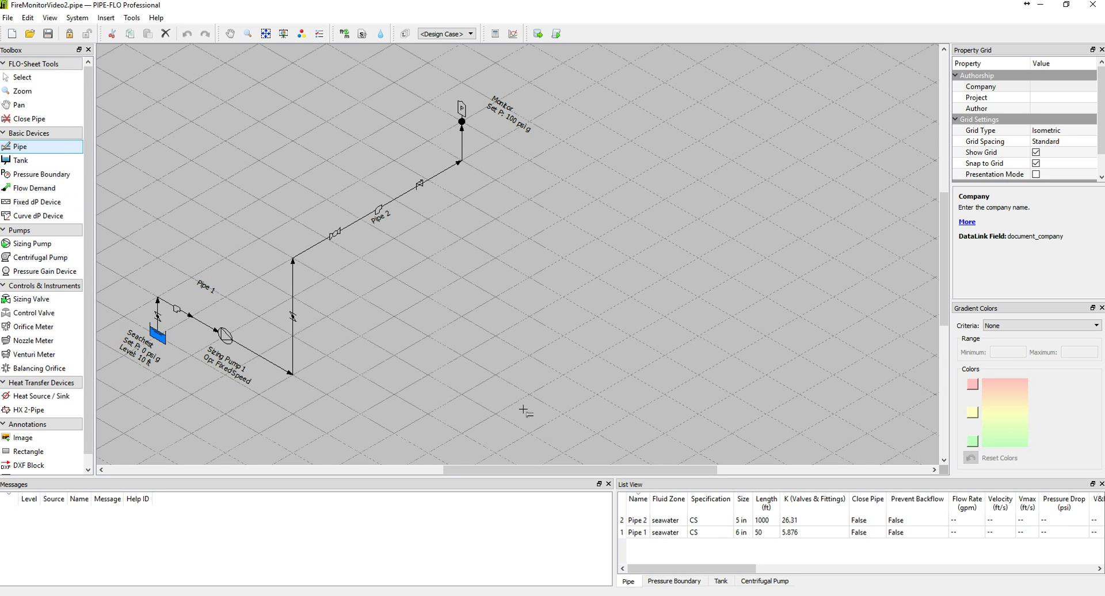
left_click(429, 414)
left_click(430, 375)
double_click(494, 414)
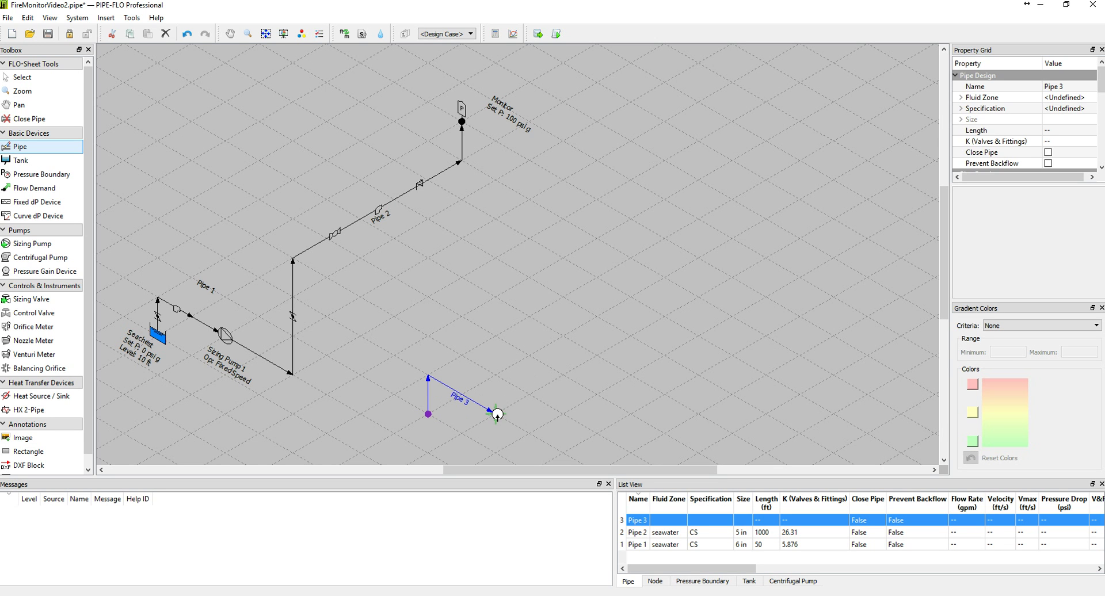
- Draw a discharge pipe from the end of Pipe 3, with a short descending run, a vertical riser, a long diagonal run and a final short rise
left_click(496, 414)
left_click(561, 453)
left_click(564, 336)
left_click(766, 219)
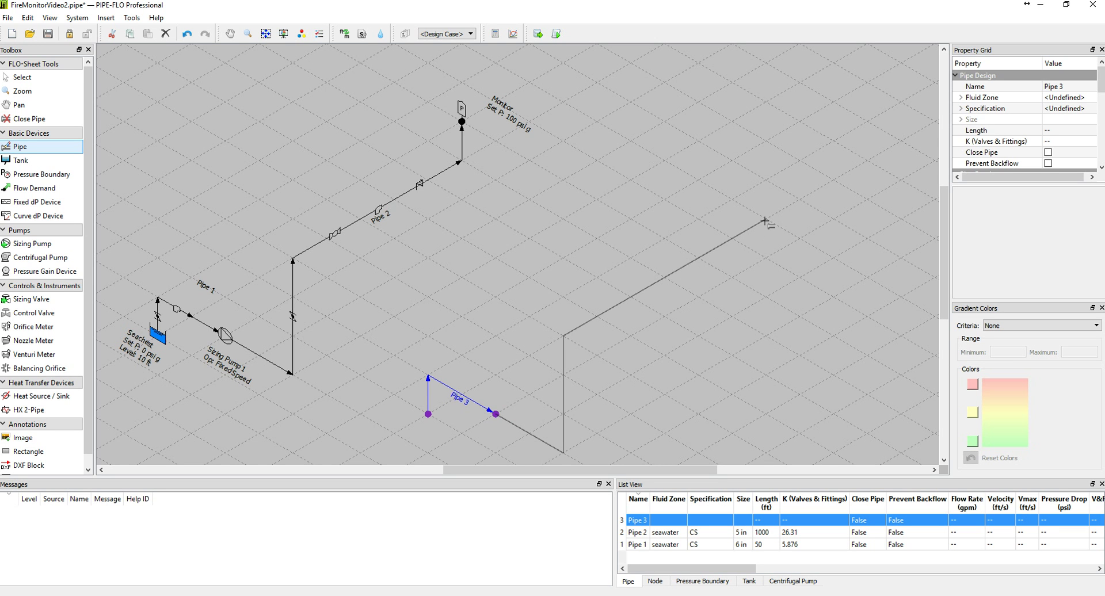
double_click(766, 180)
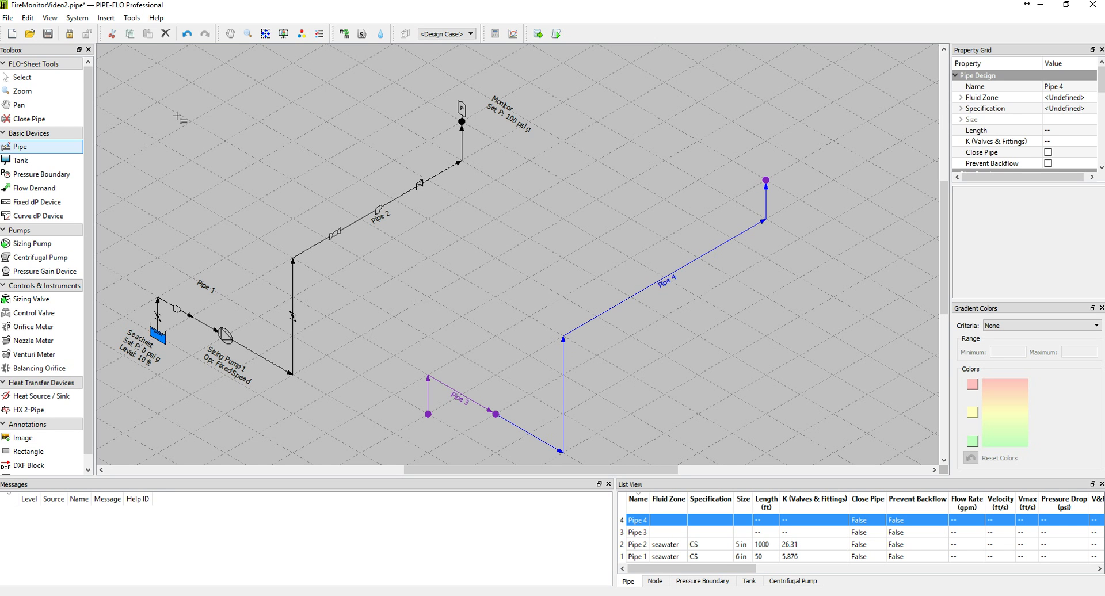
key("Escape")
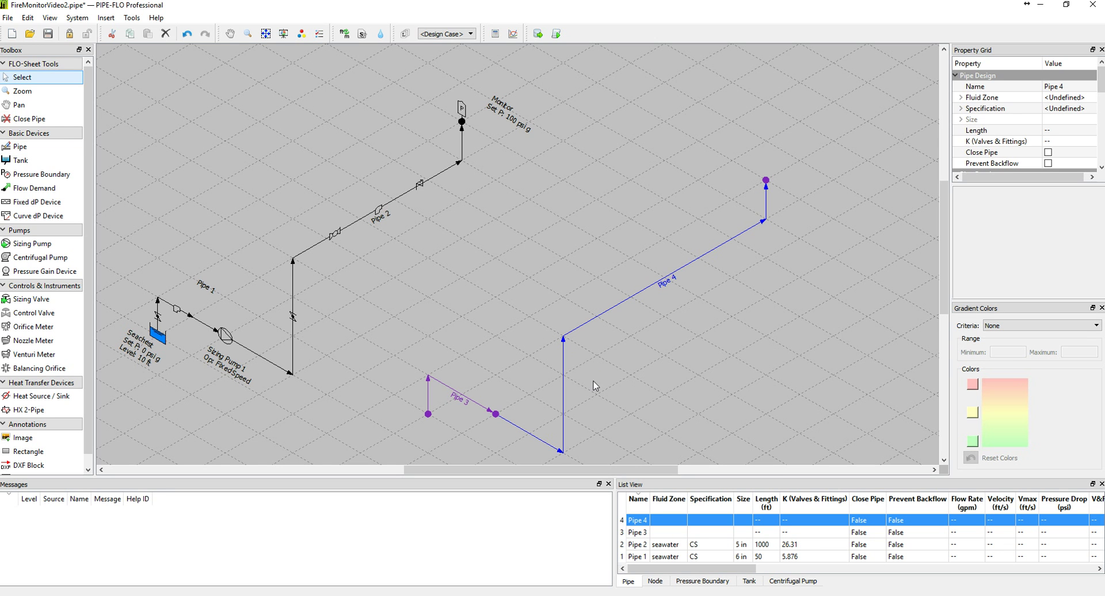
- Assign the seawater fluid zone and the CS specification to Pipe 3
left_click(456, 396)
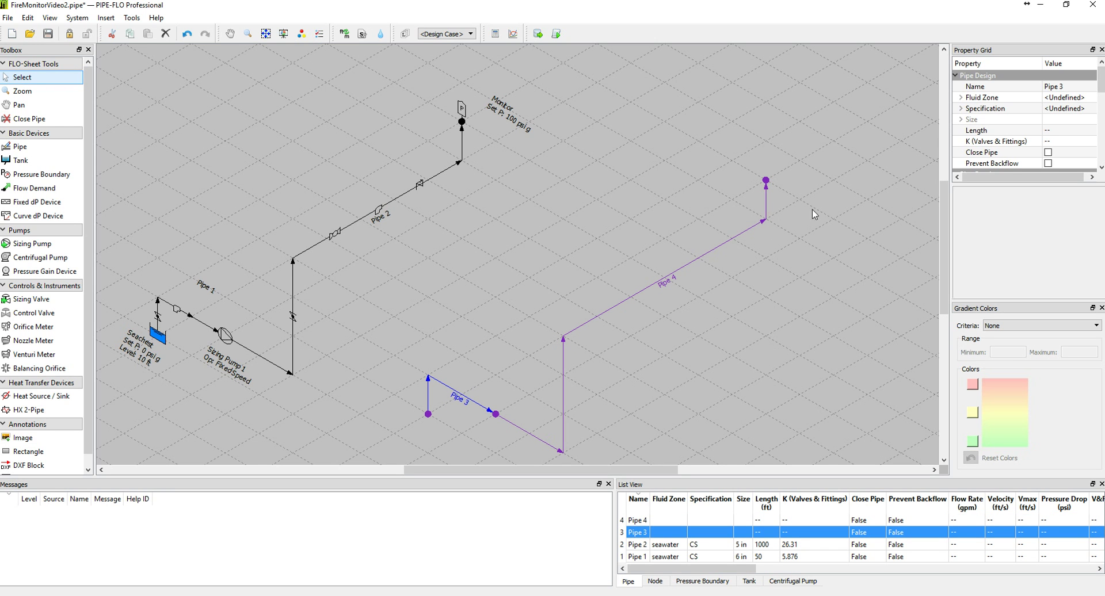
left_click(1064, 99)
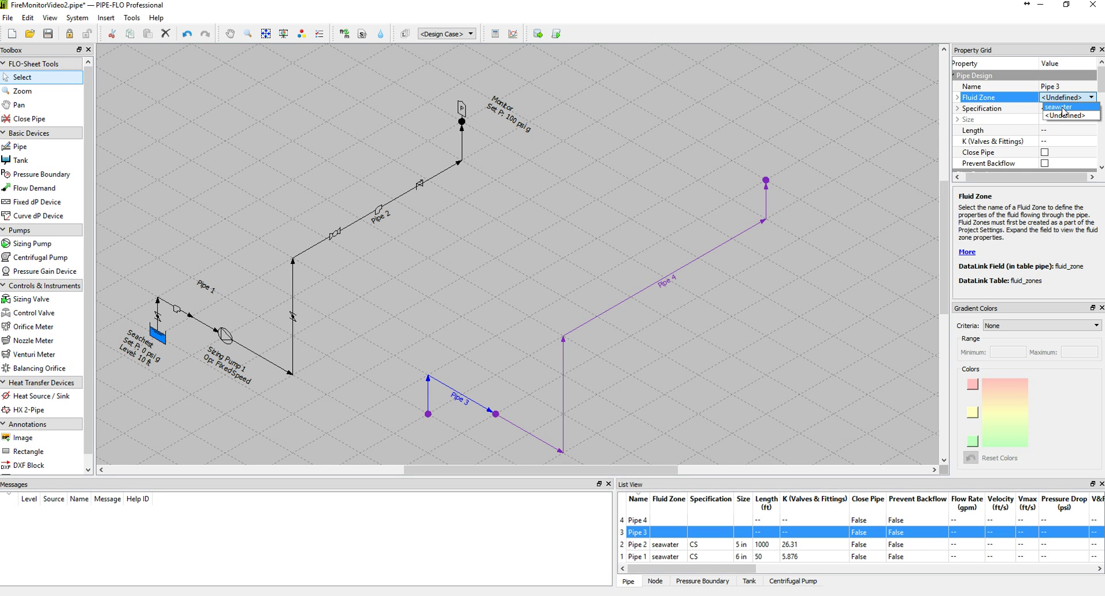
left_click(1062, 107)
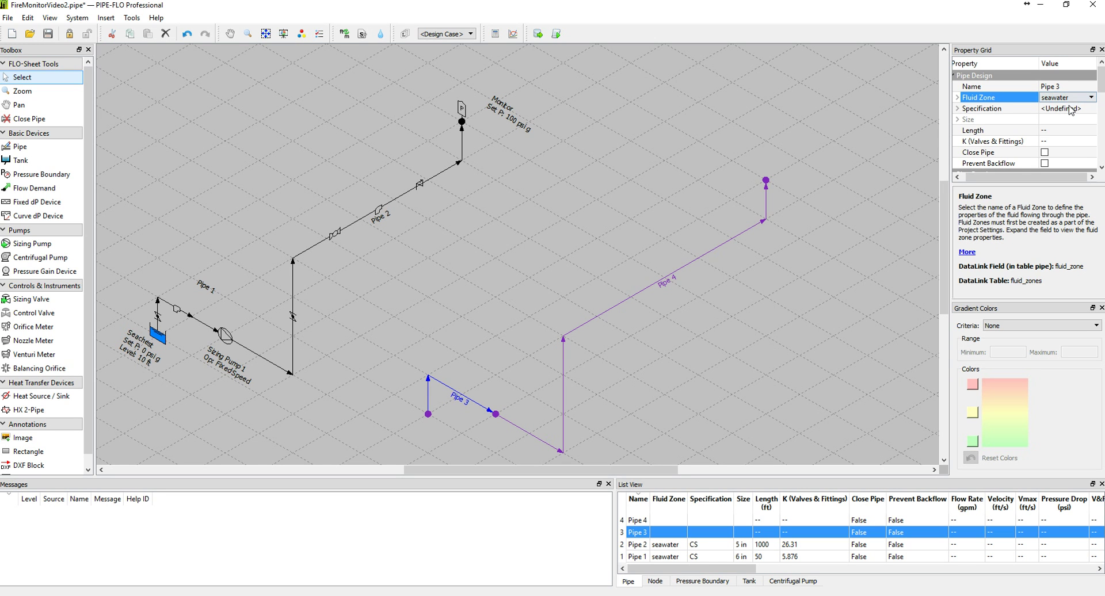
left_click(1070, 109)
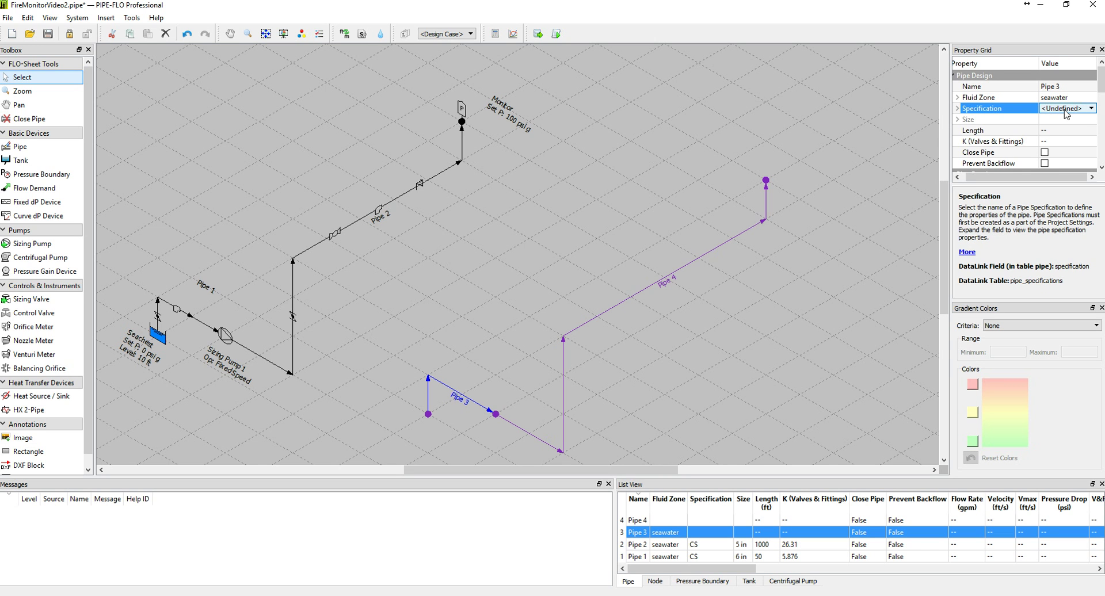
left_click(1065, 109)
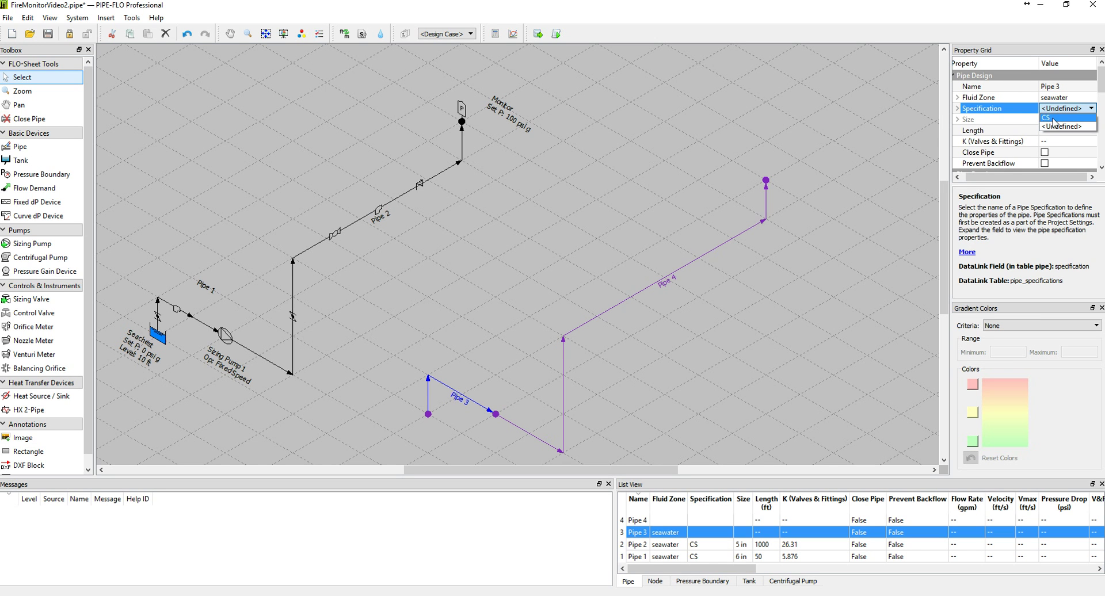
left_click(1053, 119)
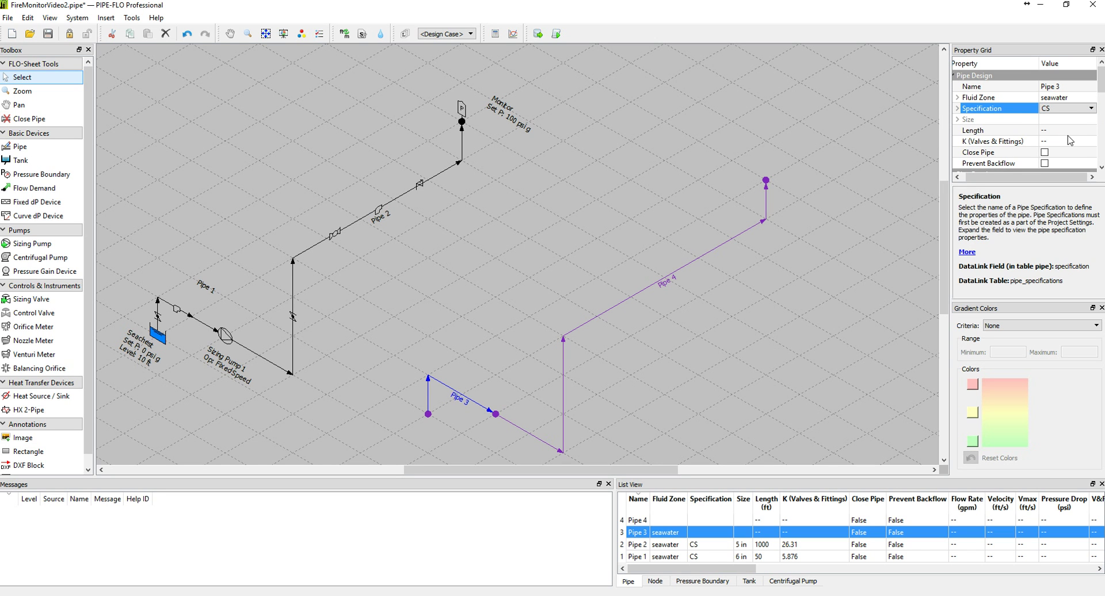
left_click(79, 18)
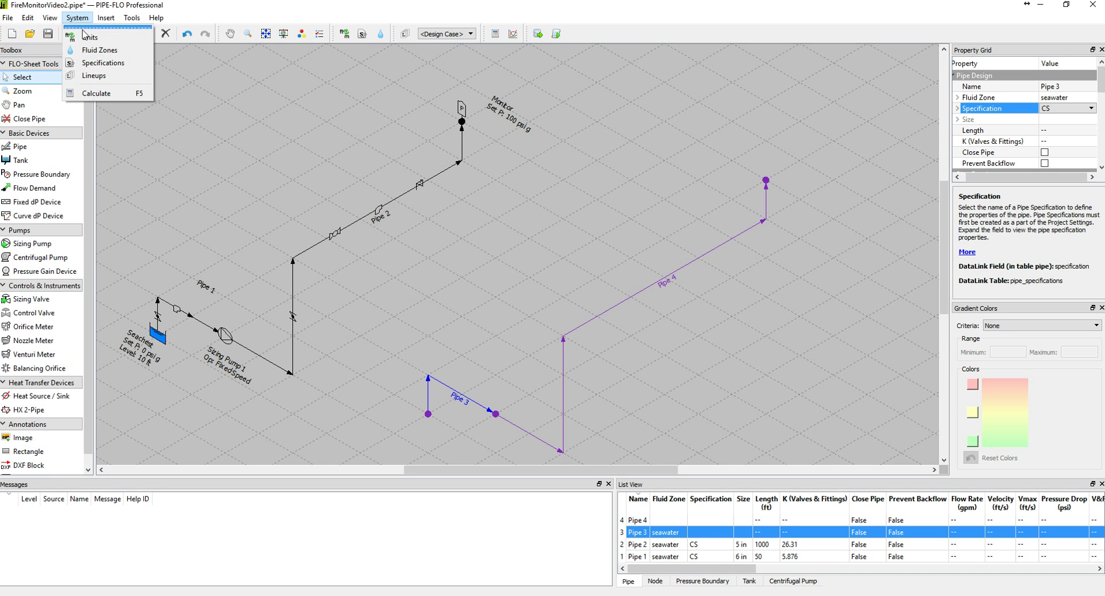
- Size Pipe 3 at 5 in from a design flow rate of 516 gpm and set its length to 50 ft
left_click(1054, 120)
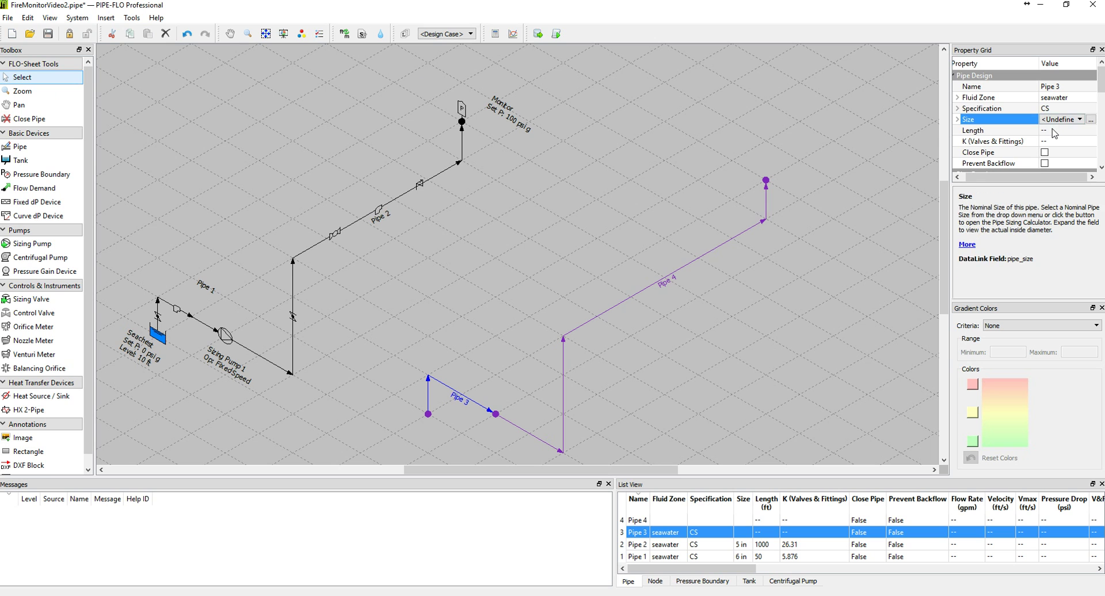
left_click(1091, 120)
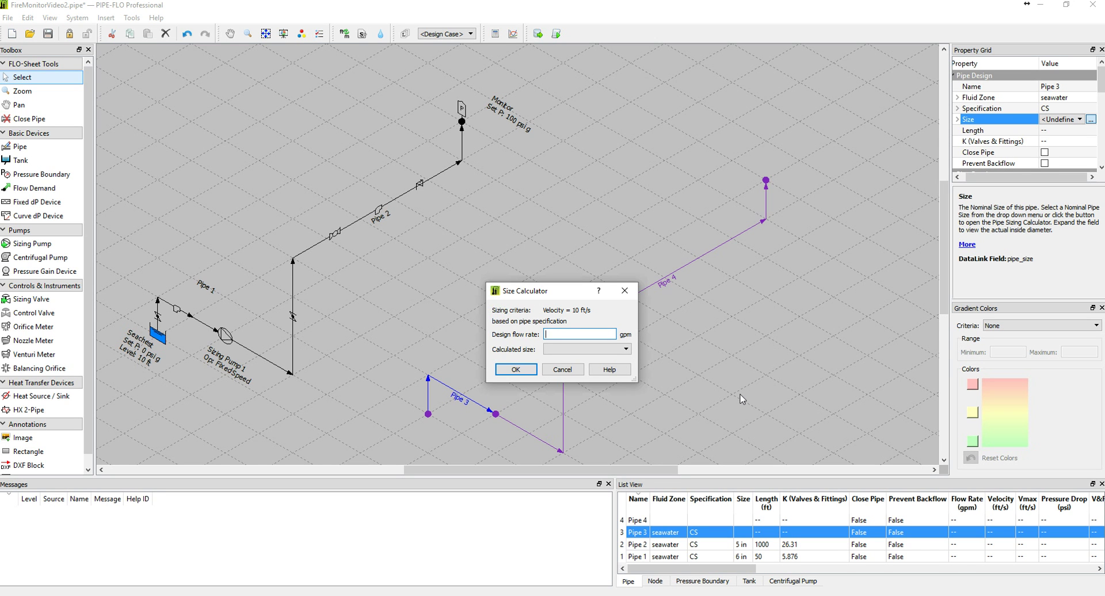
type("516")
left_click(516, 370)
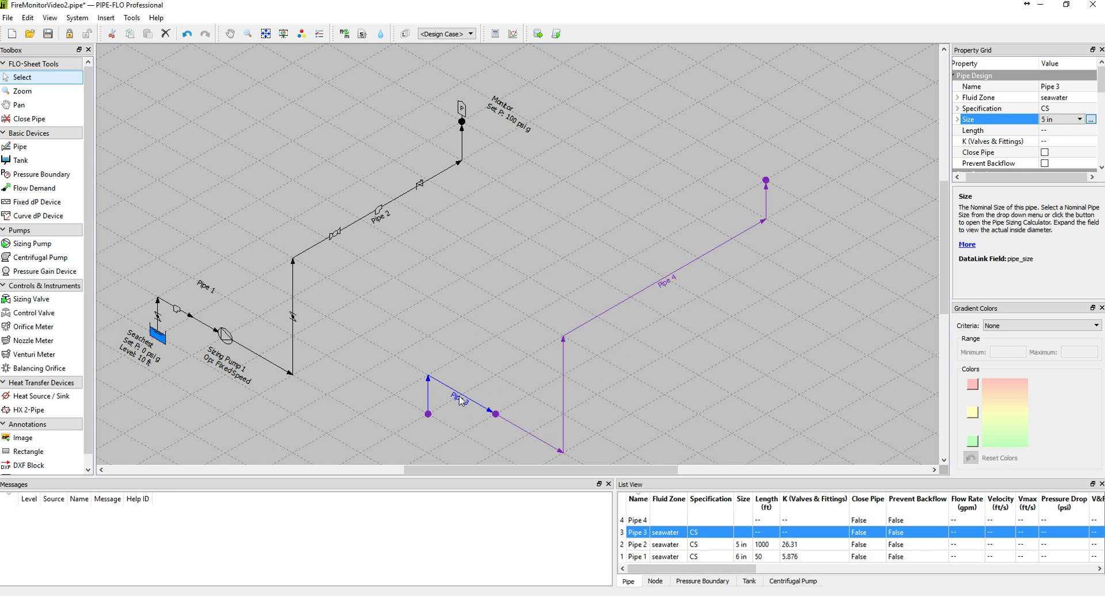
left_click(1055, 130)
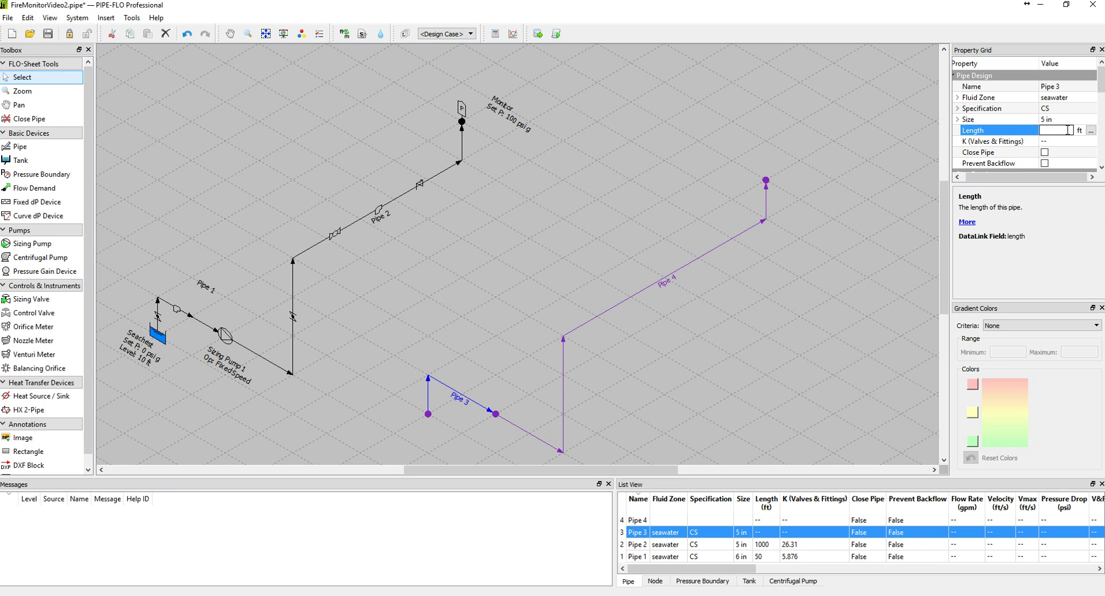
- Add ten Elbow - Standard 90° fittings to Pipe 3's valves and fittings
double_click(1049, 142)
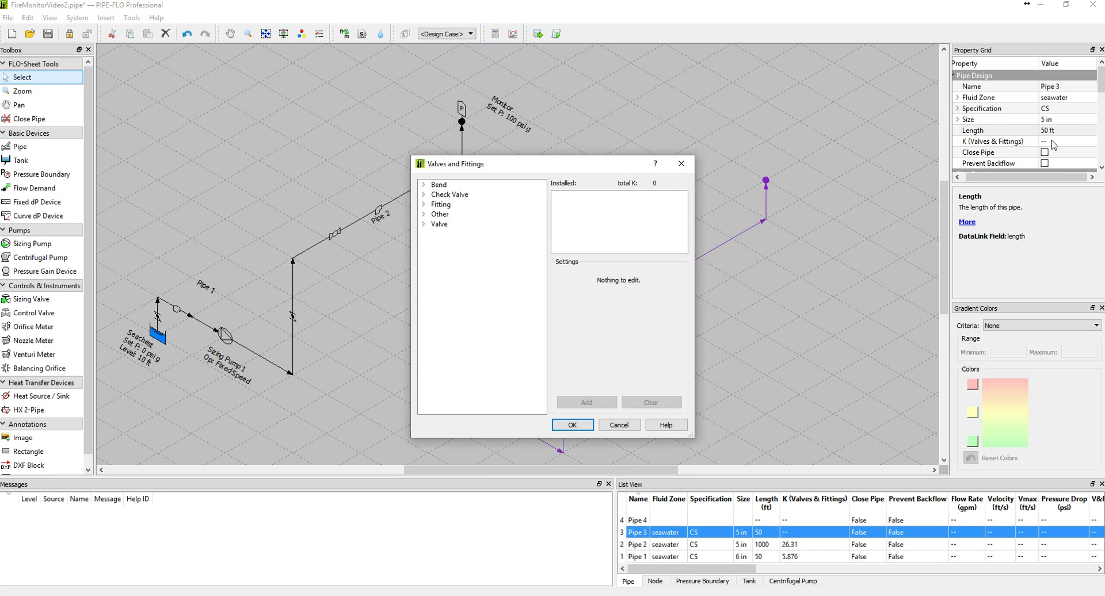
left_click_drag(579, 169, 586, 131)
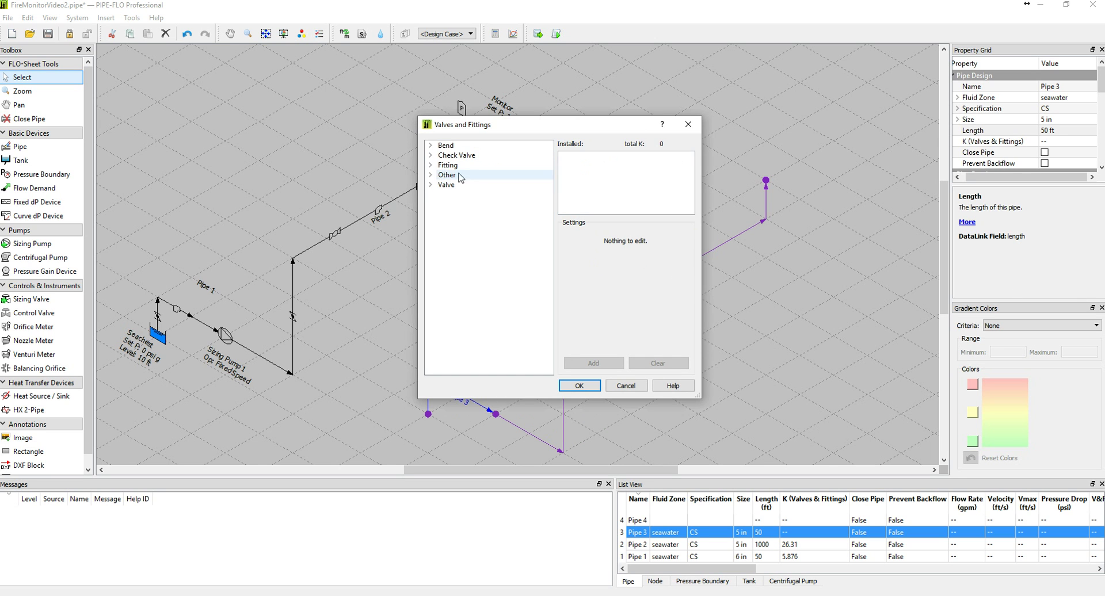
left_click(431, 166)
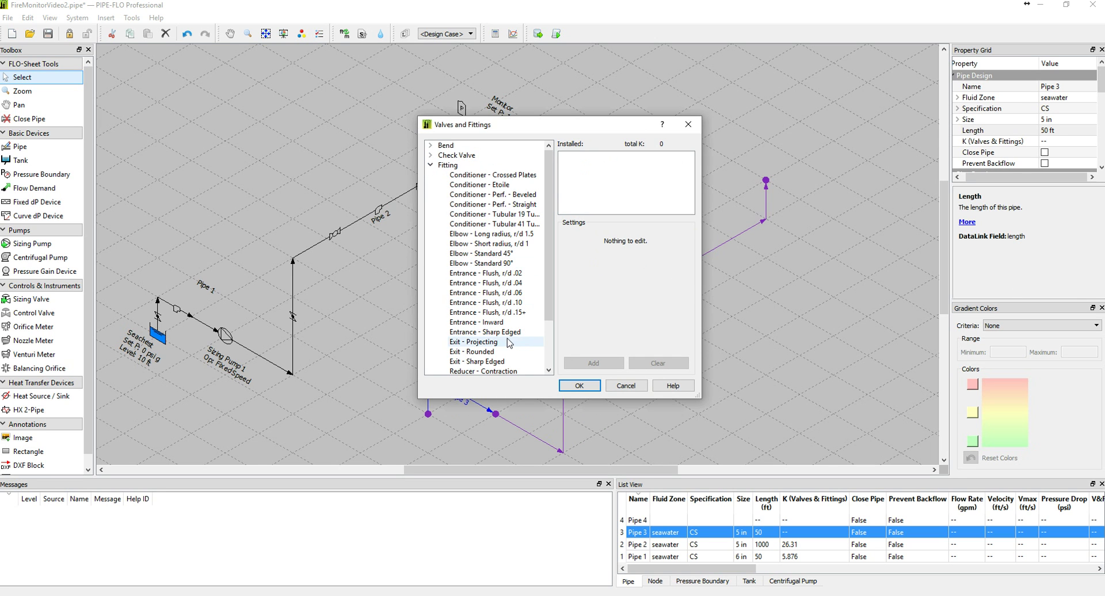
left_click(495, 265)
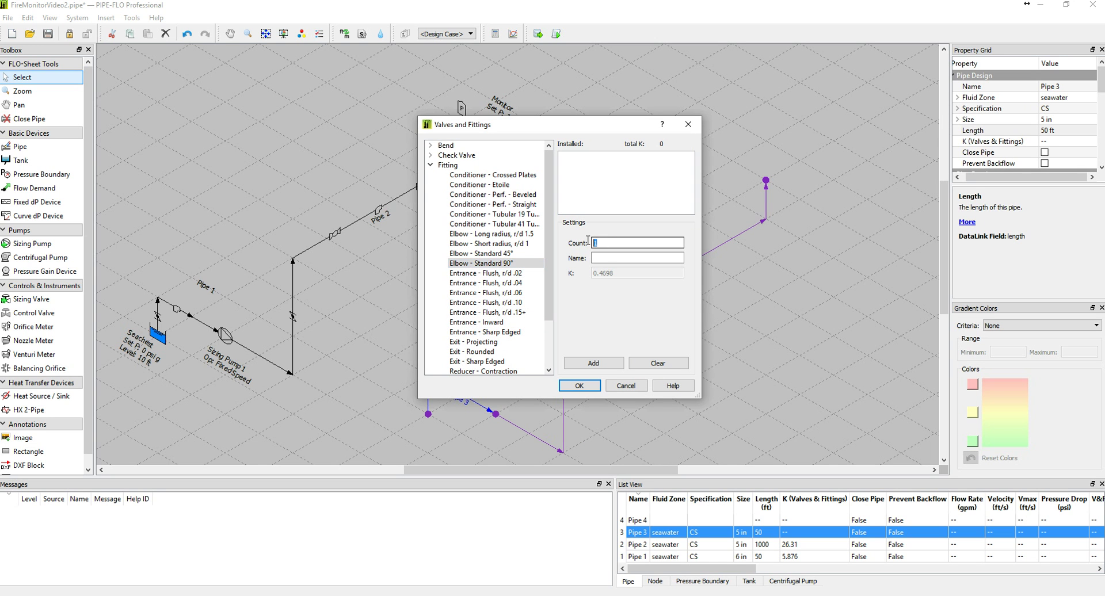
type("0")
left_click(587, 364)
left_click(588, 368)
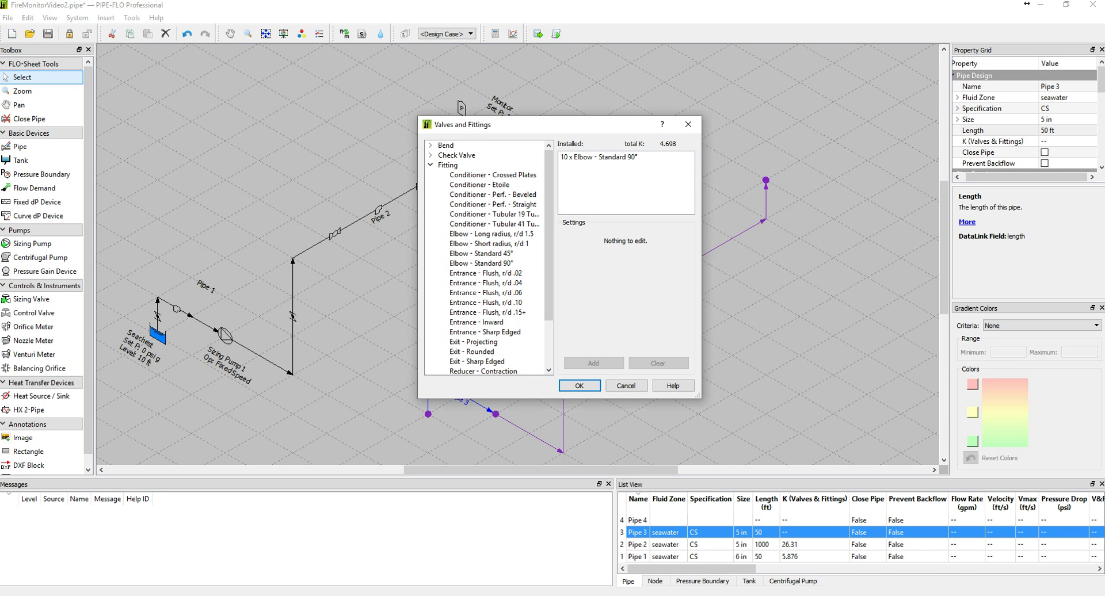
- Add two Butterfly valves to Pipe 3 and apply its valves and fittings
left_click(431, 166)
left_click(430, 185)
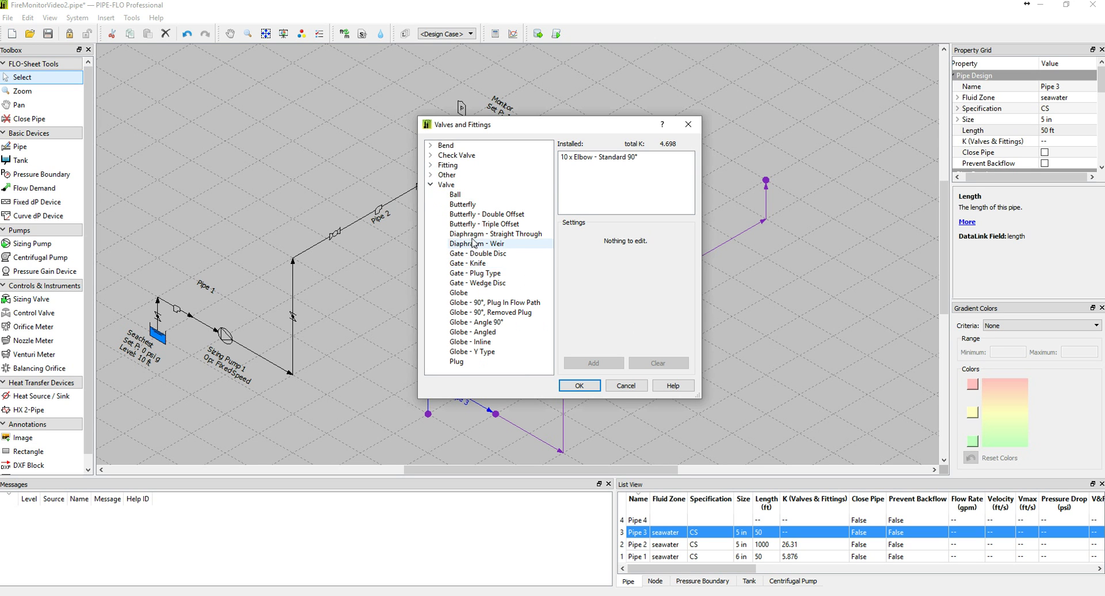
left_click(462, 206)
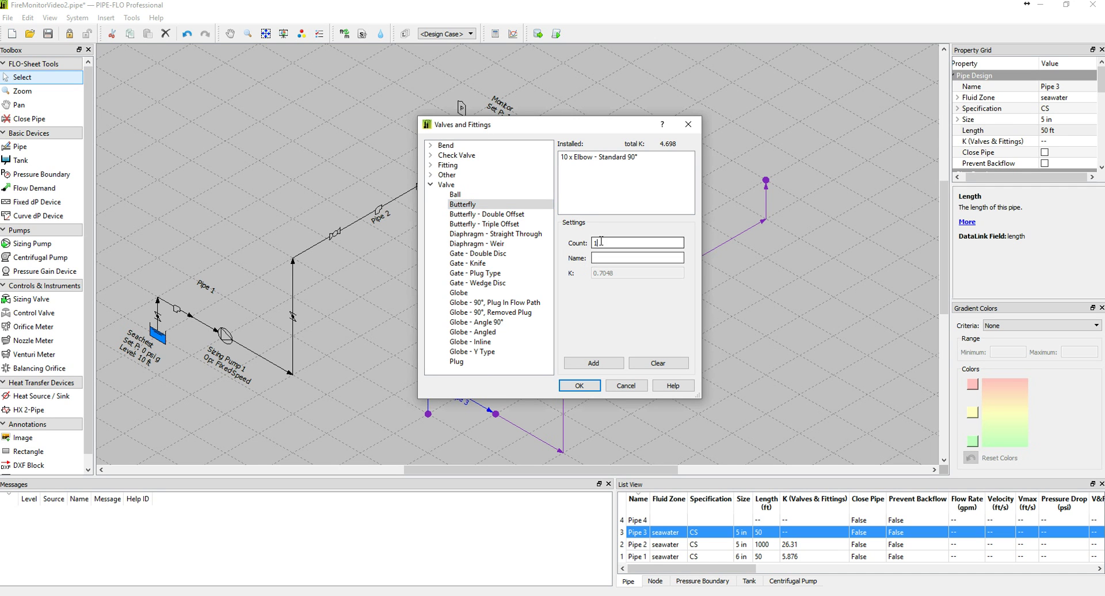
type("2")
left_click(622, 361)
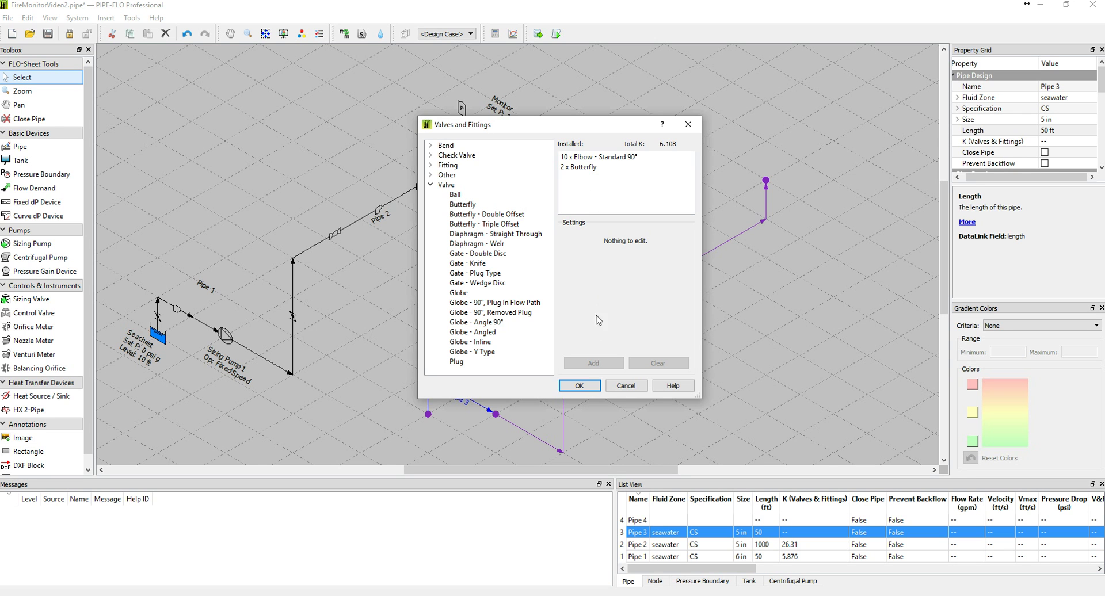
left_click(579, 387)
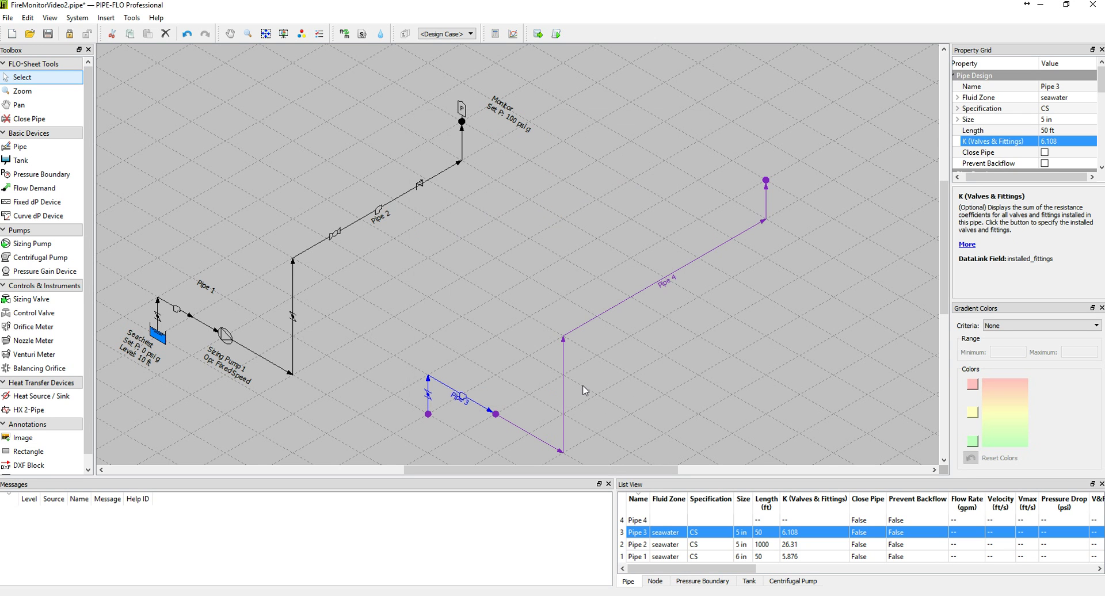
left_click(476, 402)
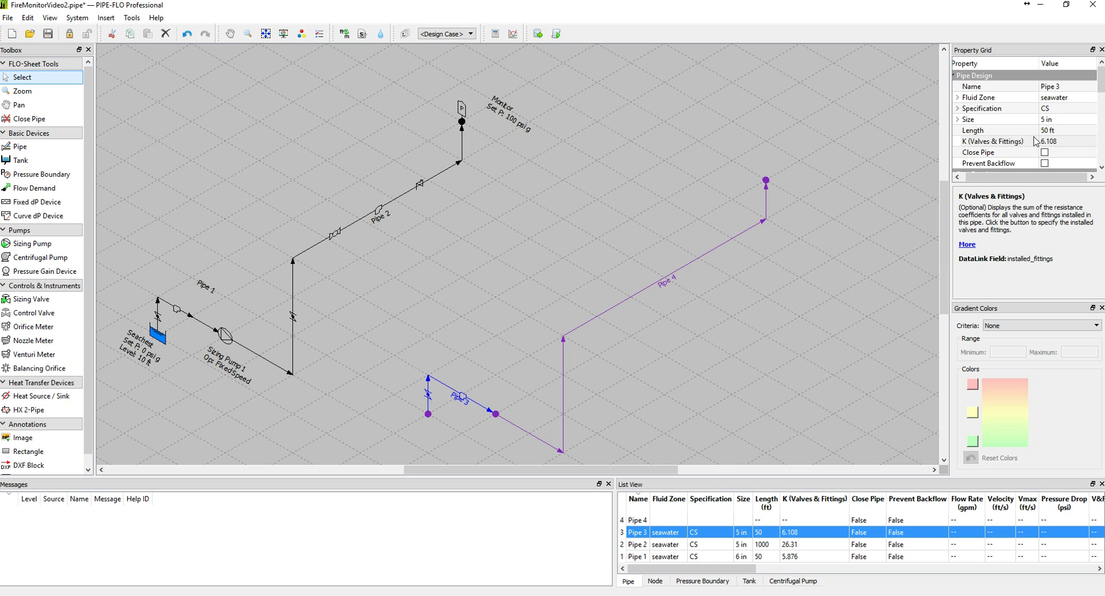
- Set the elevation of Pipe 3's start node to 0 ft and its end node to 5 ft
left_click(428, 415)
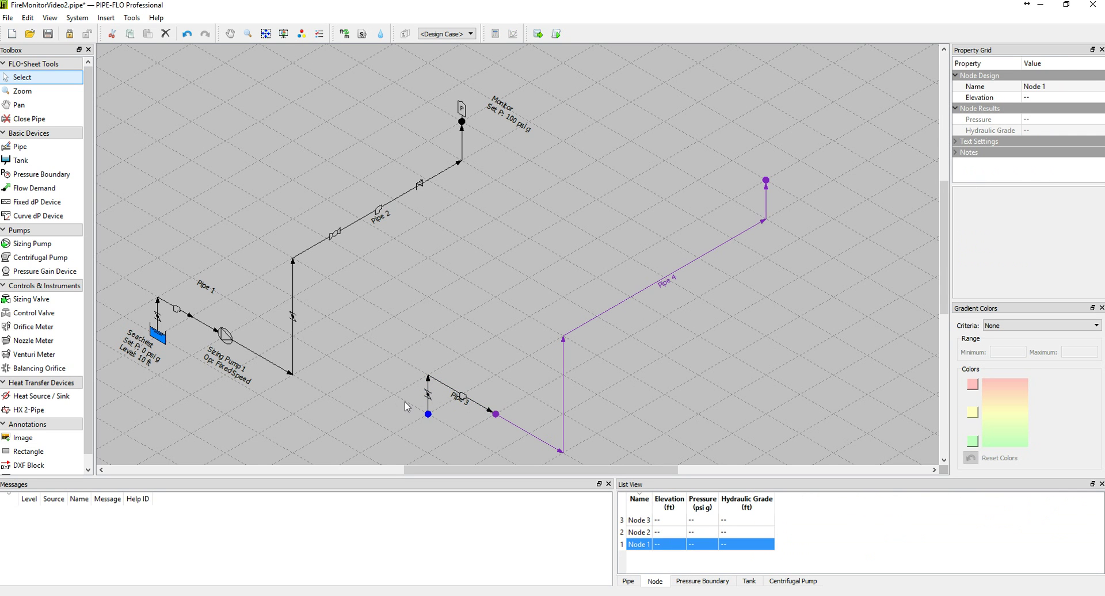
left_click(1034, 96)
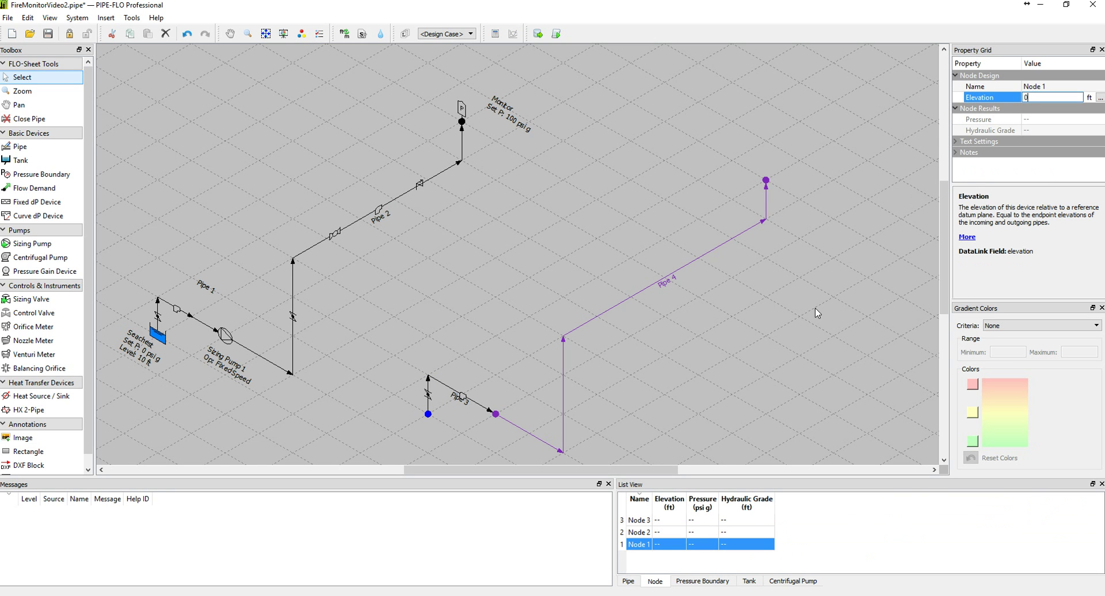
key("Return")
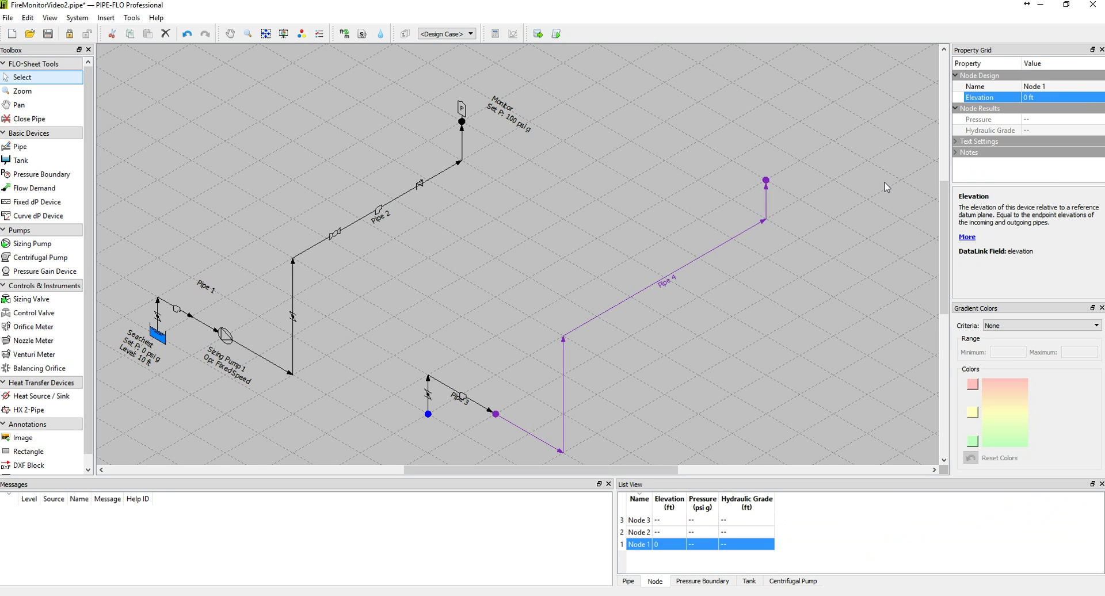
left_click(497, 415)
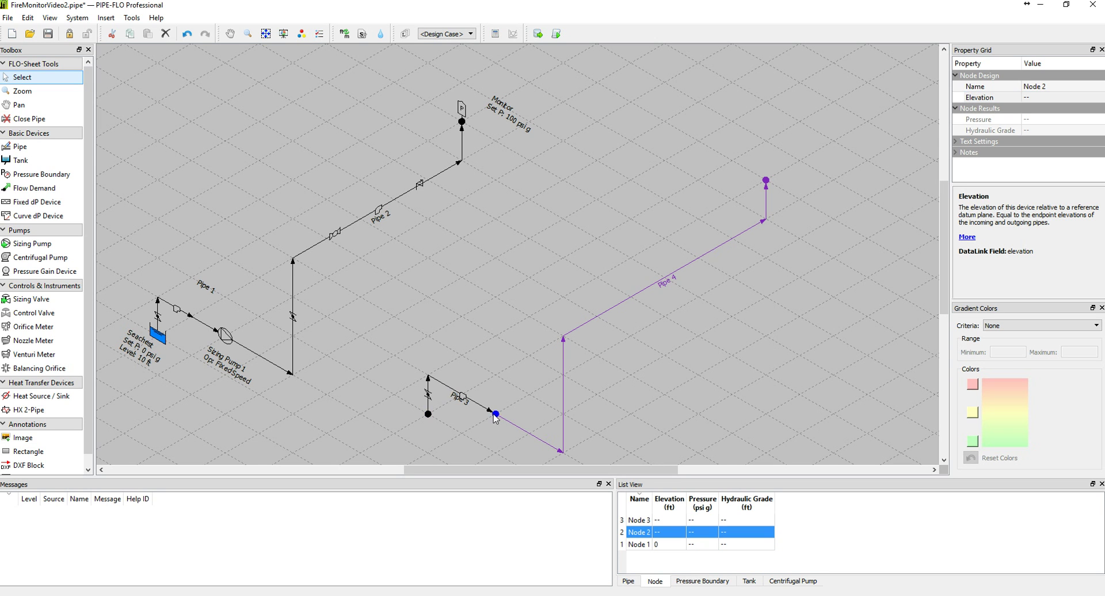
left_click(1041, 98)
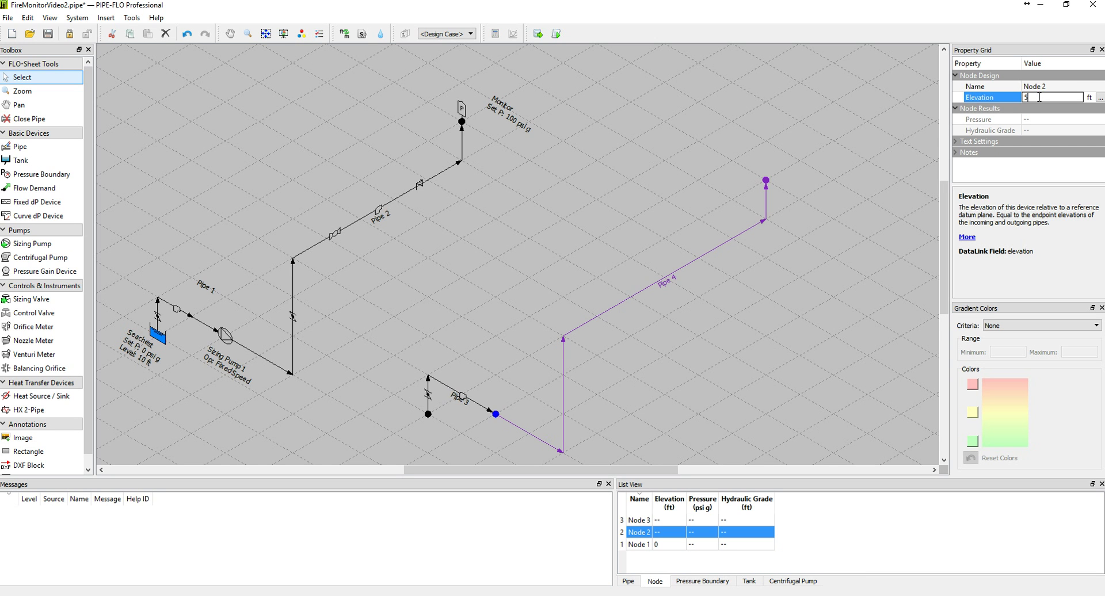
key("Return")
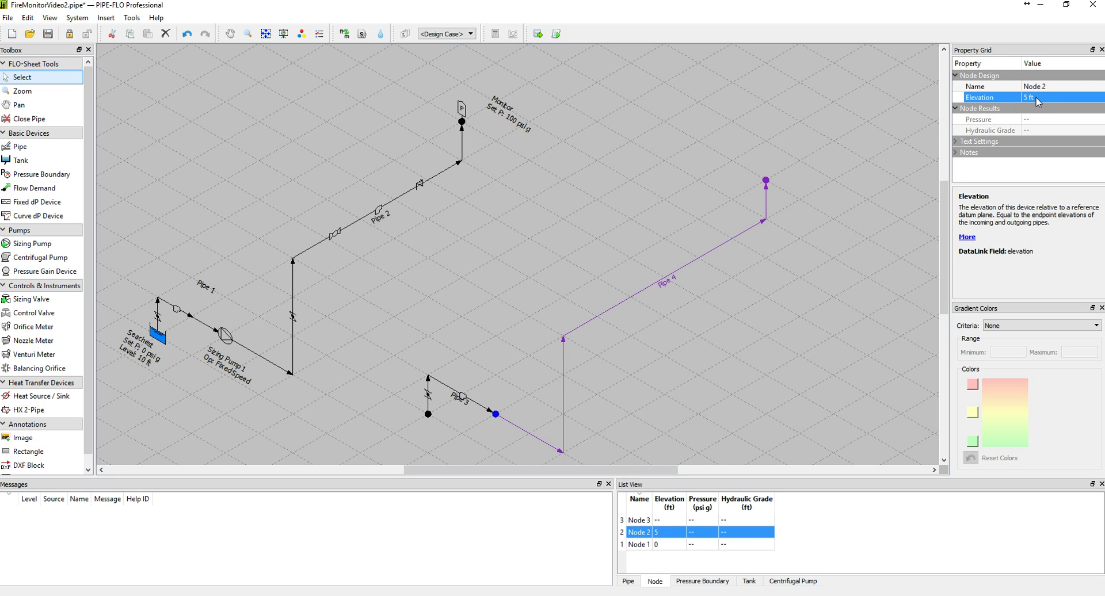
- Set the elevation of Pipe 4's end node to 105 ft
left_click(768, 181)
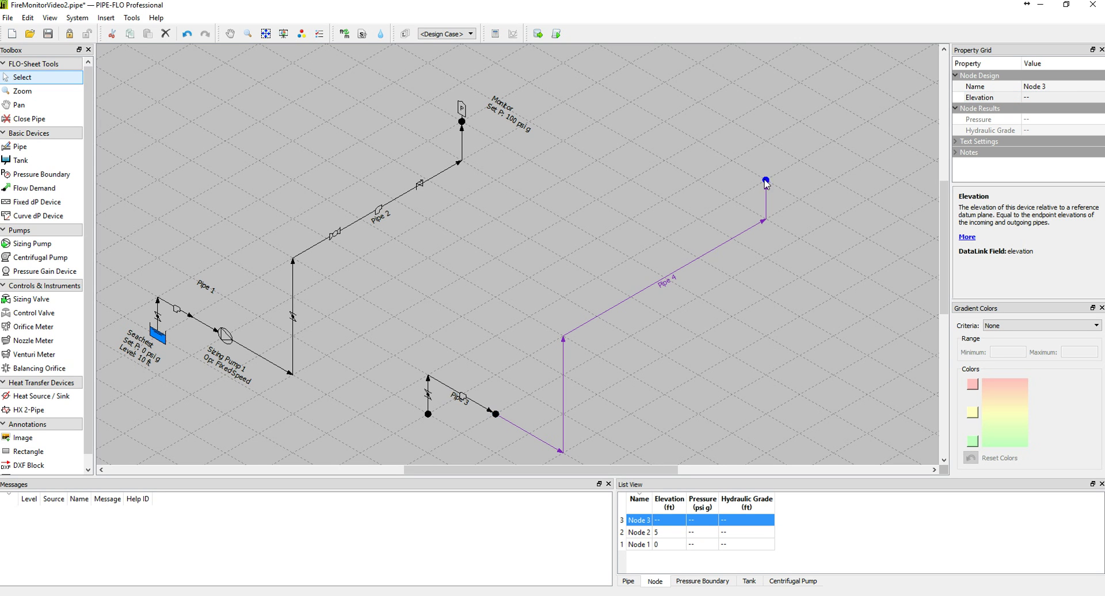
left_click(1067, 100)
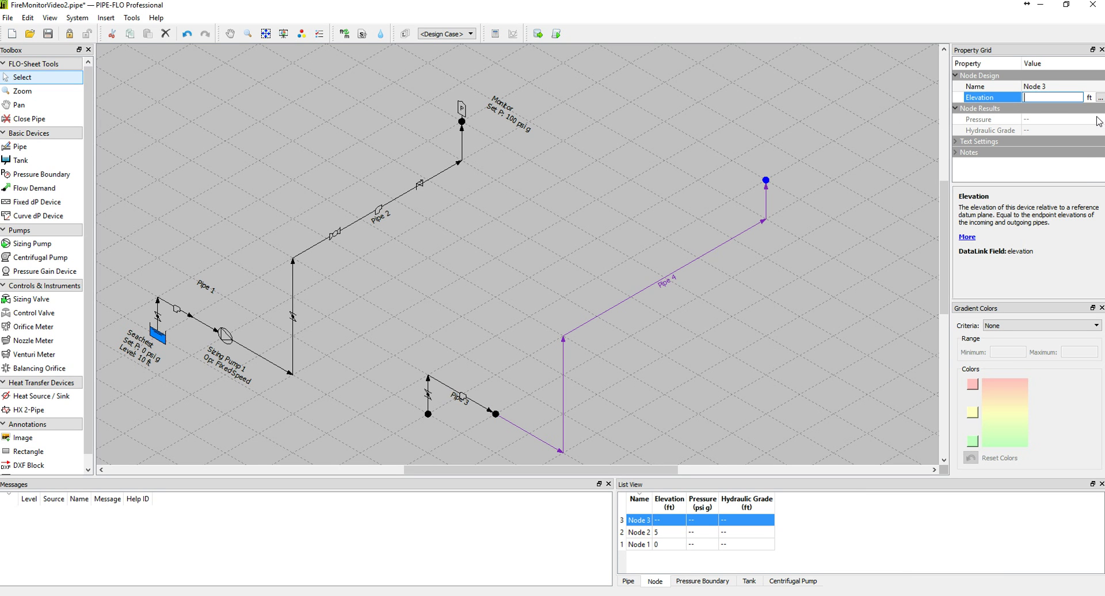
key("Return")
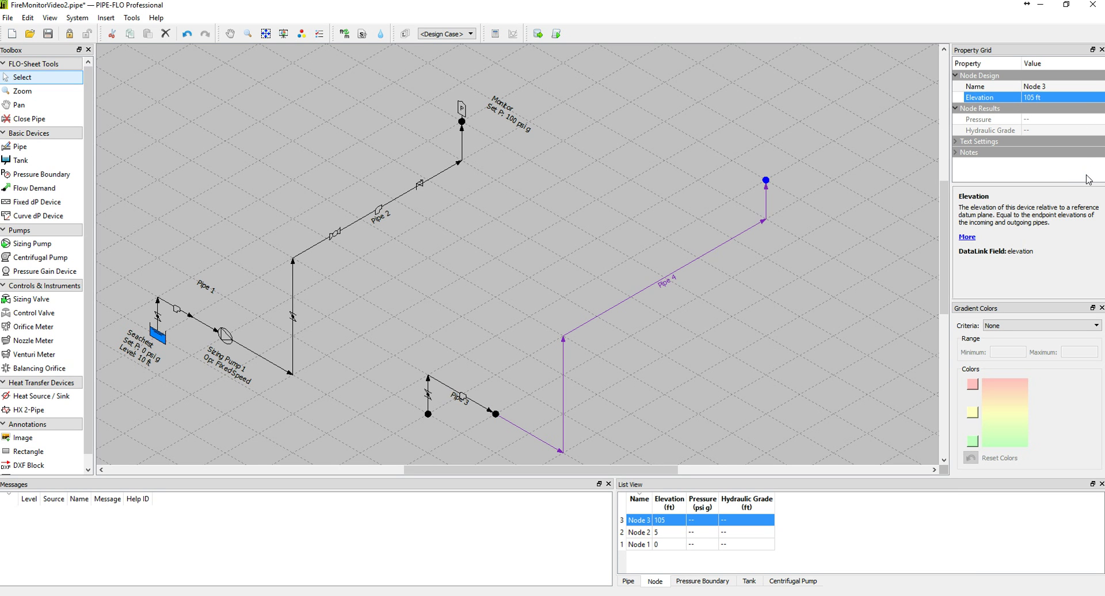
- Assign the seawater fluid zone and the CS specification to Pipe 4
left_click(721, 245)
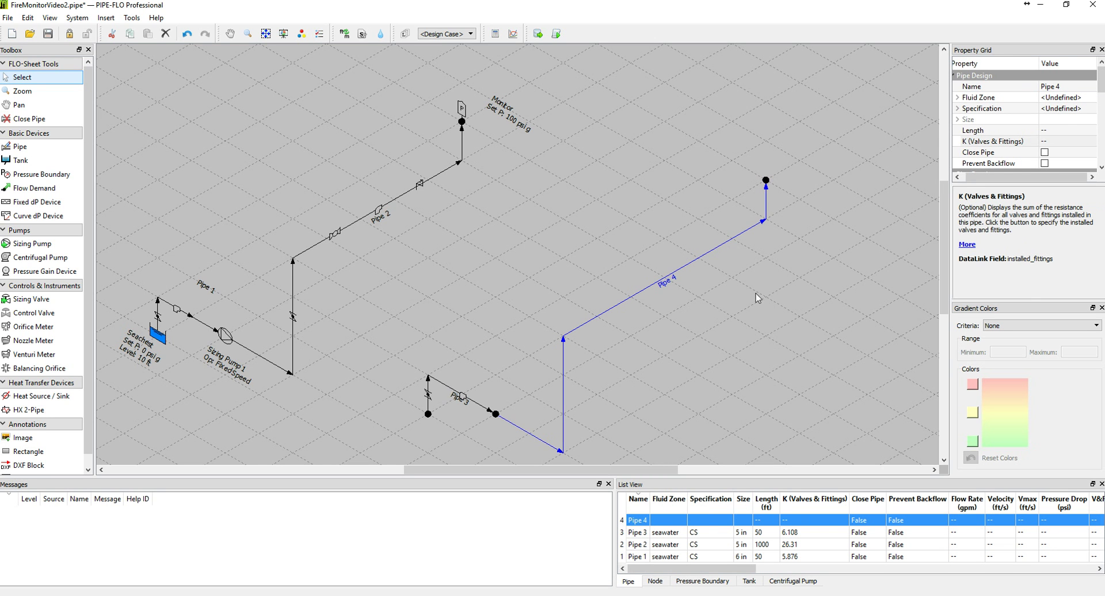
left_click(1060, 99)
left_click(1061, 112)
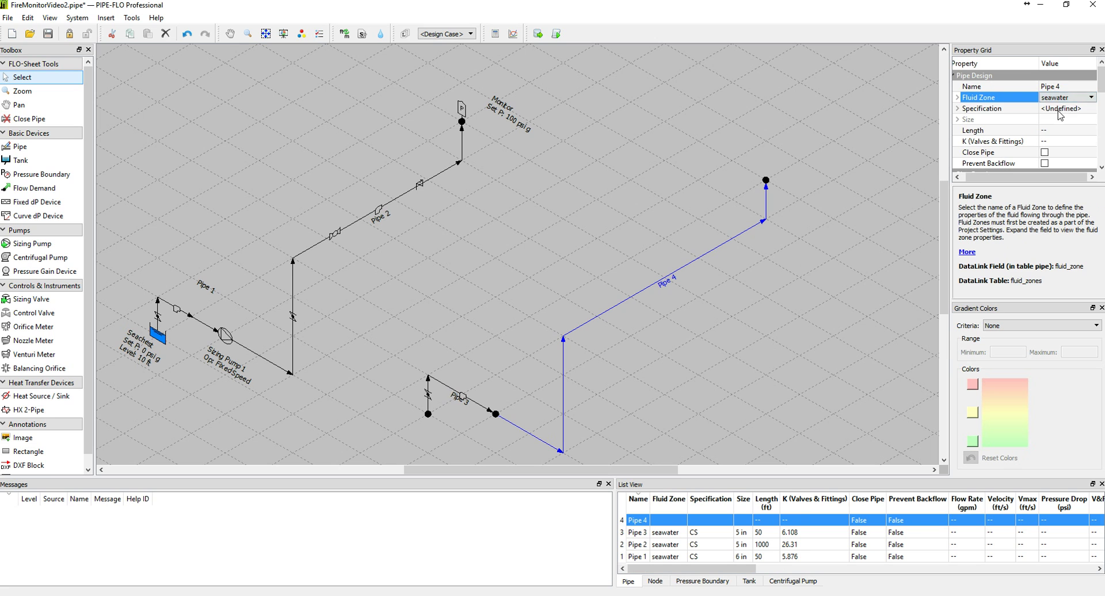
left_click(1060, 109)
left_click(1060, 108)
left_click(1056, 126)
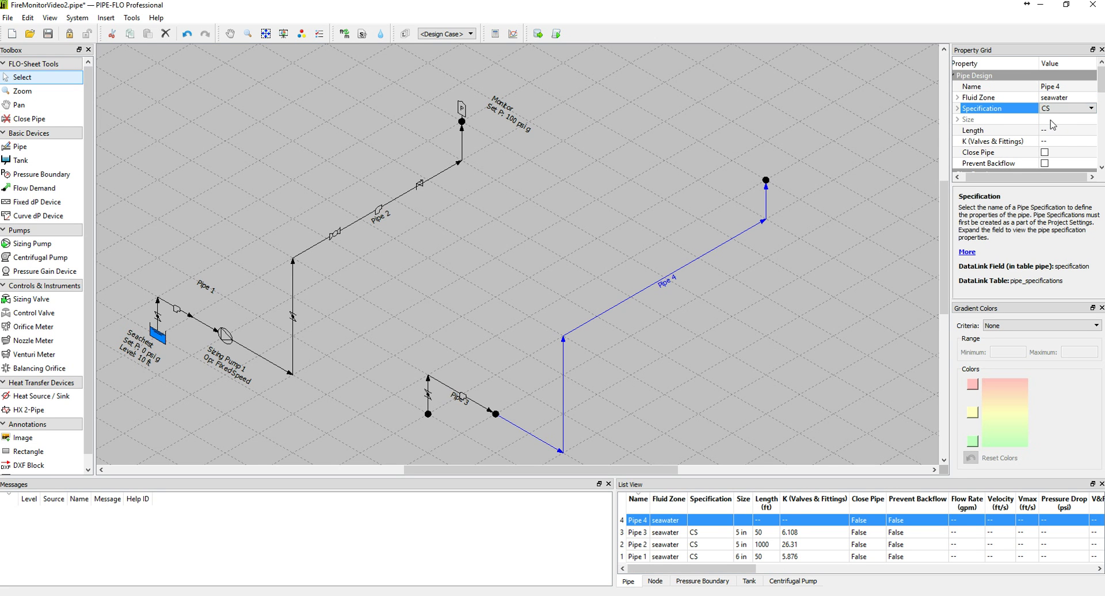
- Set Pipe 4's nominal size to 5 in and its length to 1000 ft
left_click(1053, 121)
left_click(1058, 120)
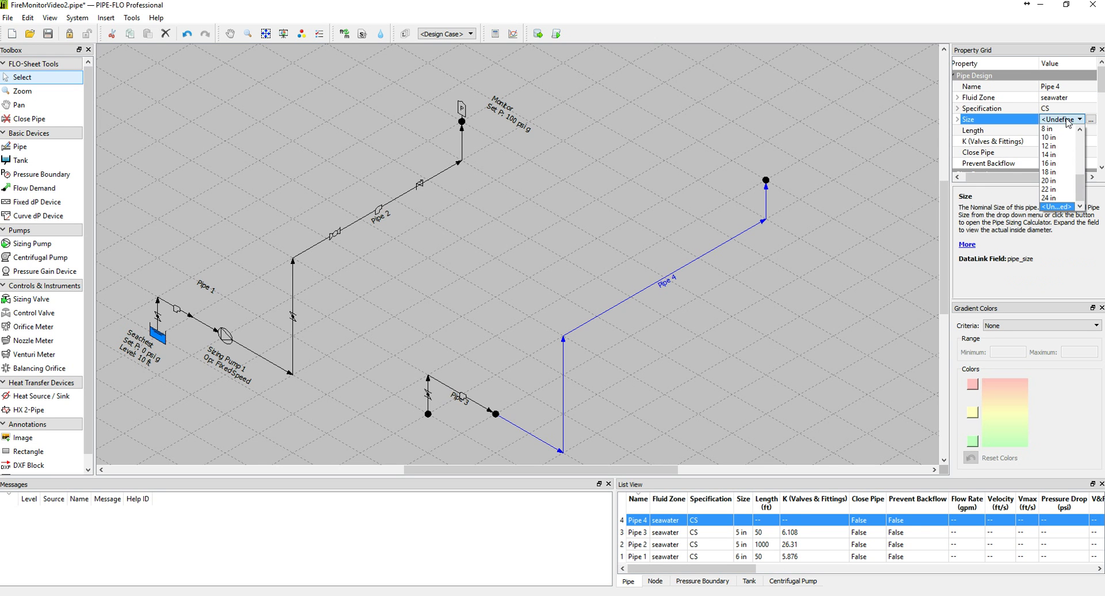
left_click(1082, 142)
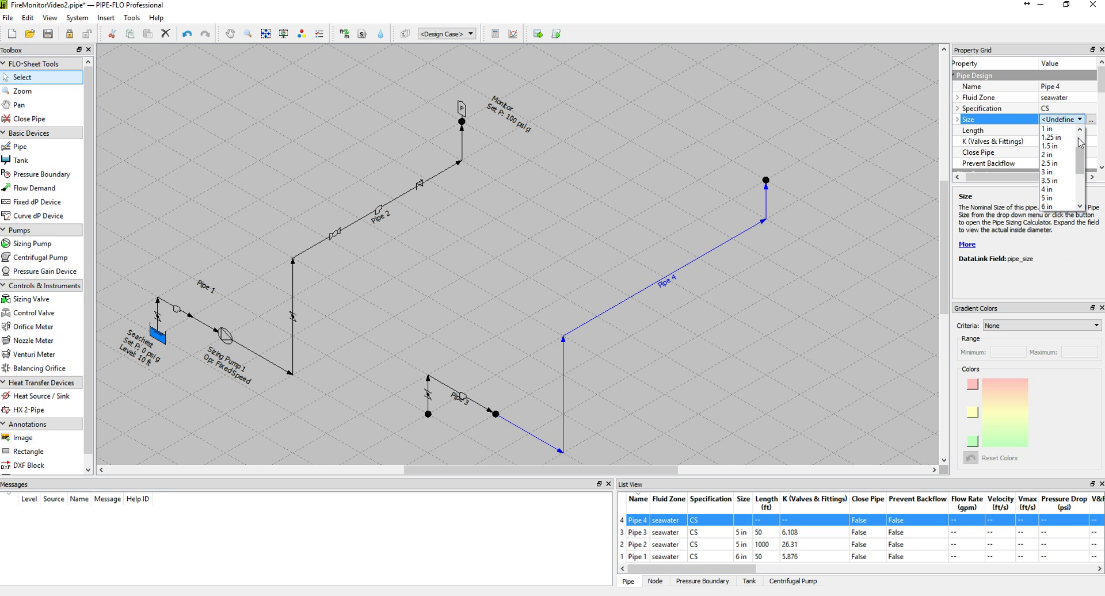
left_click(1054, 198)
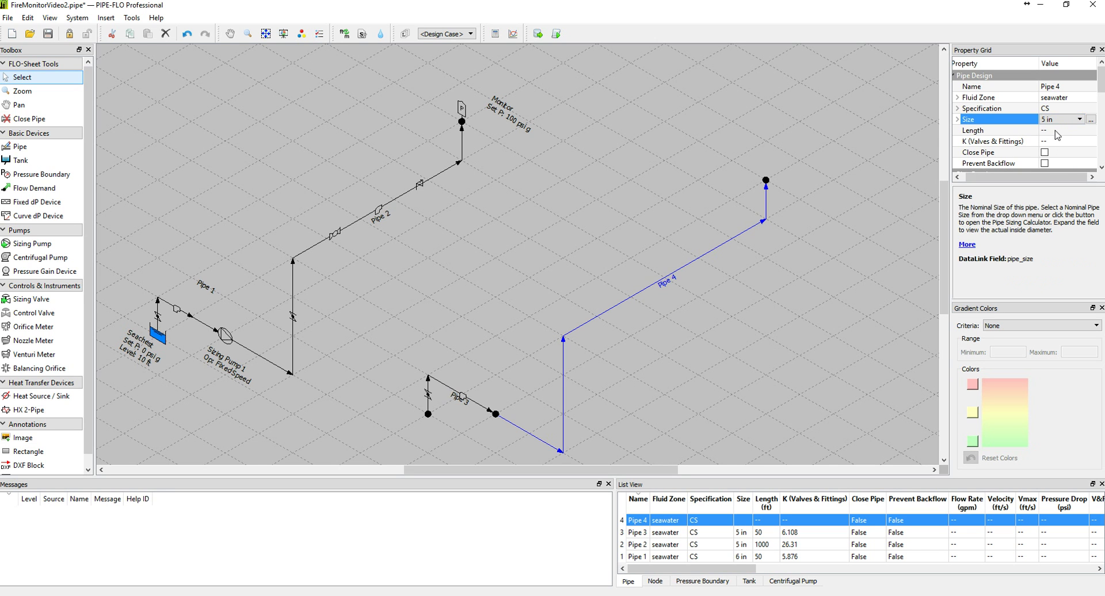
left_click(1056, 132)
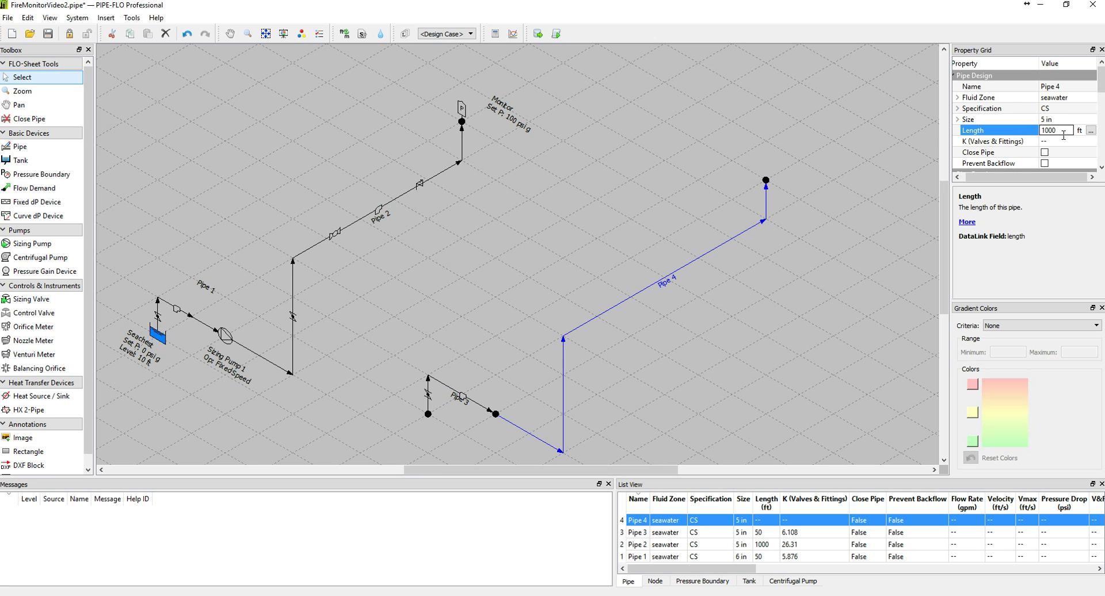
- Add forty Elbow - Standard 90° fittings to Pipe 4's valves and fittings
double_click(1056, 142)
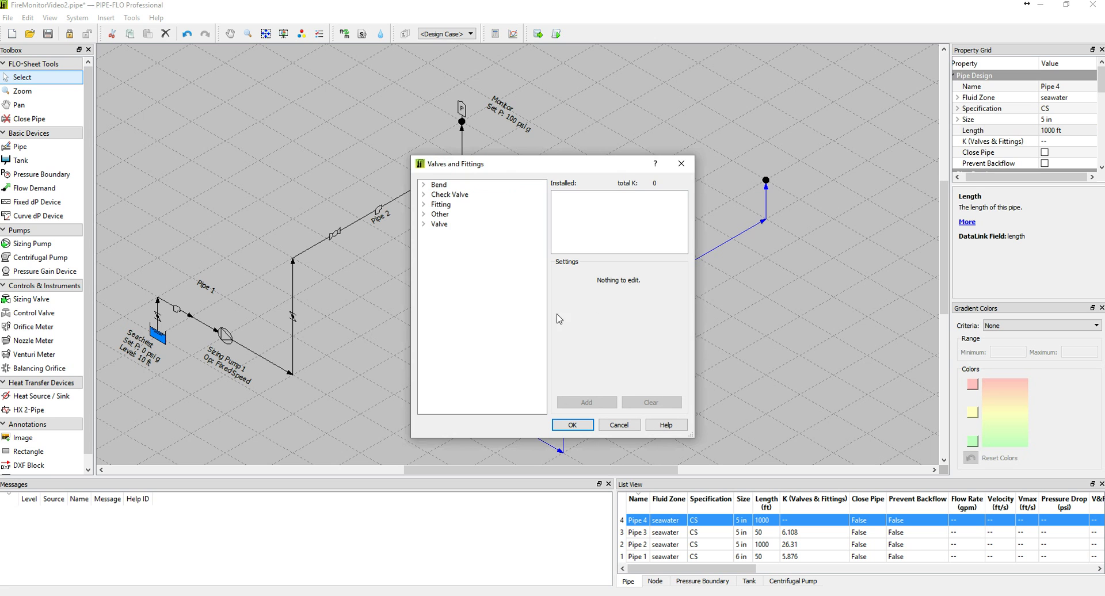
left_click(424, 205)
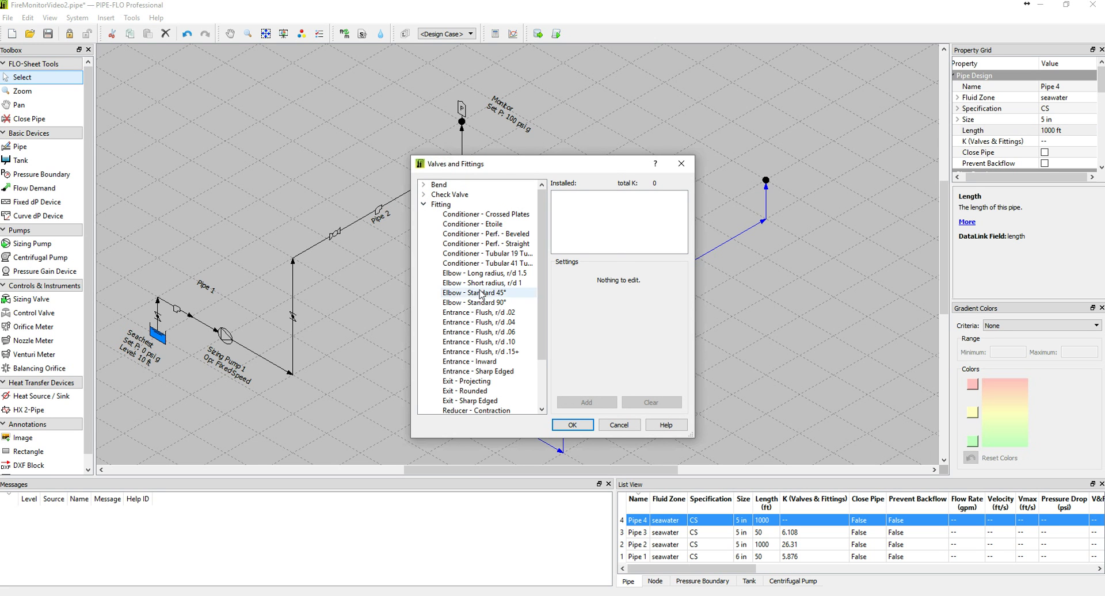
left_click(481, 303)
left_click_drag(603, 283, 575, 287)
type("40")
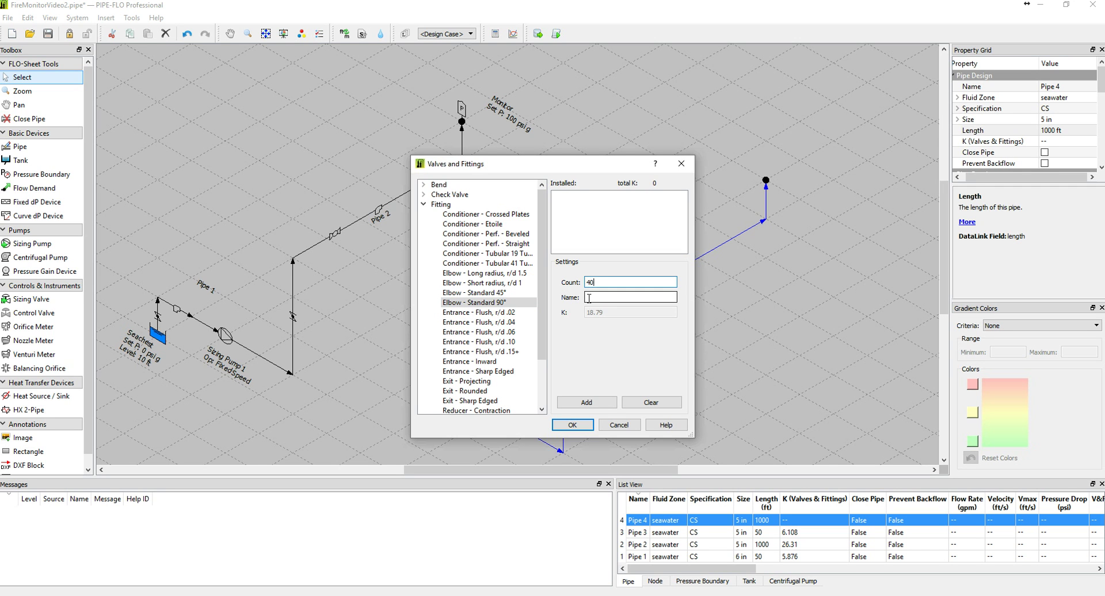
left_click(587, 403)
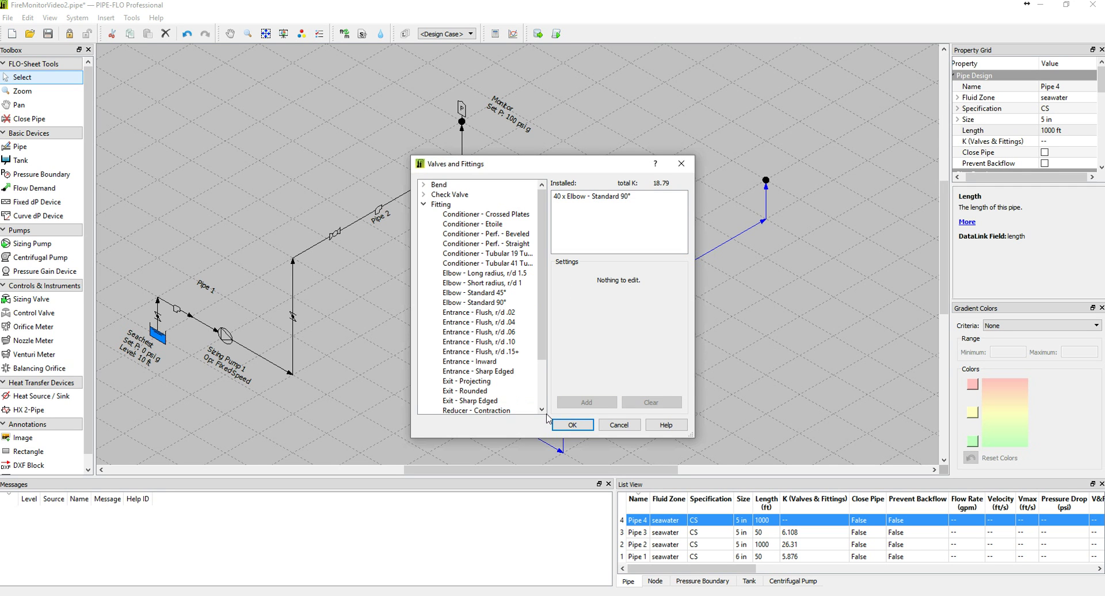
- Add two Butterfly valves and one Globe valve to Pipe 4's valves and fittings
left_click(423, 204)
left_click(425, 223)
left_click(456, 244)
key("Tab")
type("2")
left_click(603, 405)
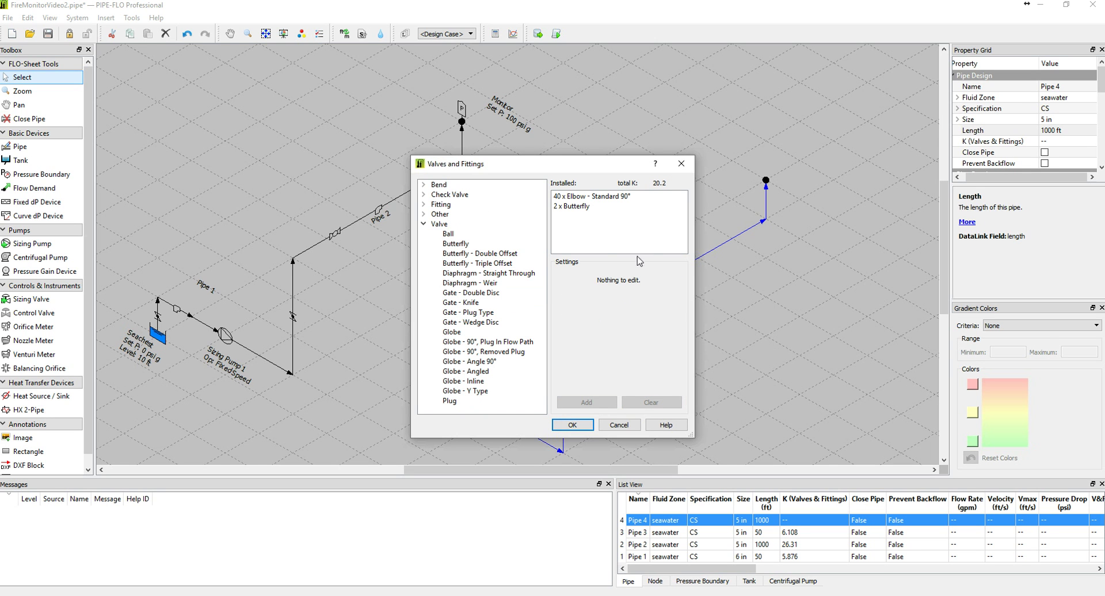
left_click(461, 332)
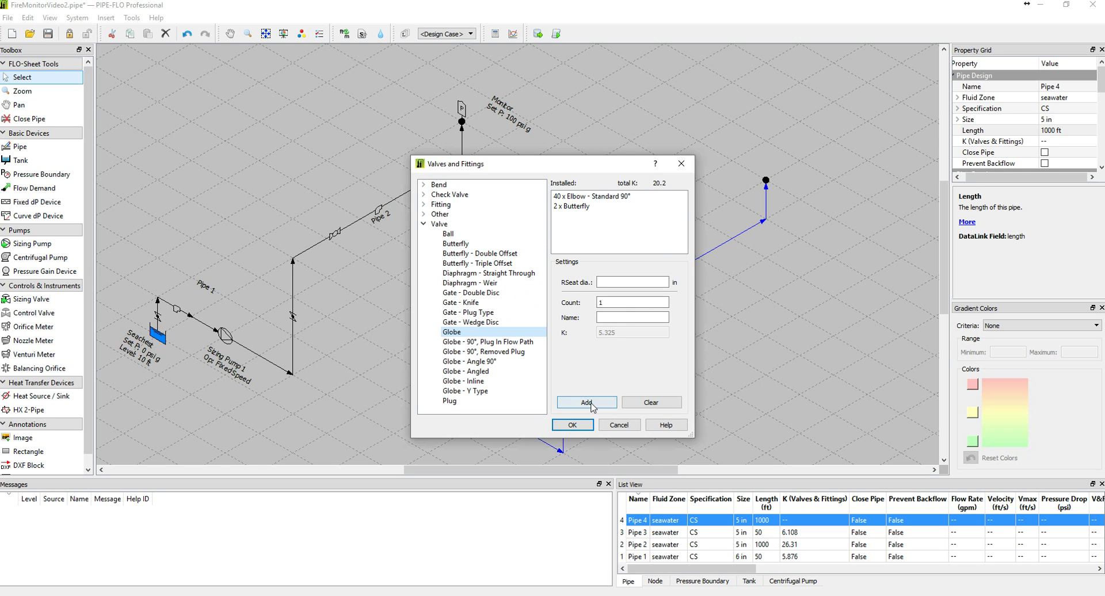
left_click(584, 402)
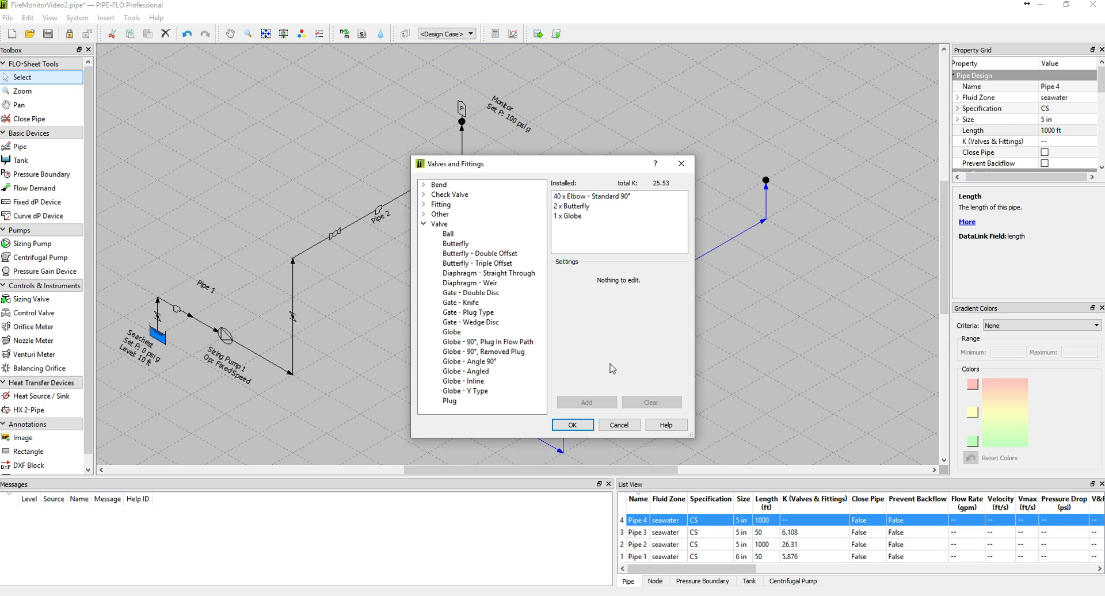
- Add one Swing Check - Vertical valve to Pipe 4 and apply its valves and fittings
left_click(424, 224)
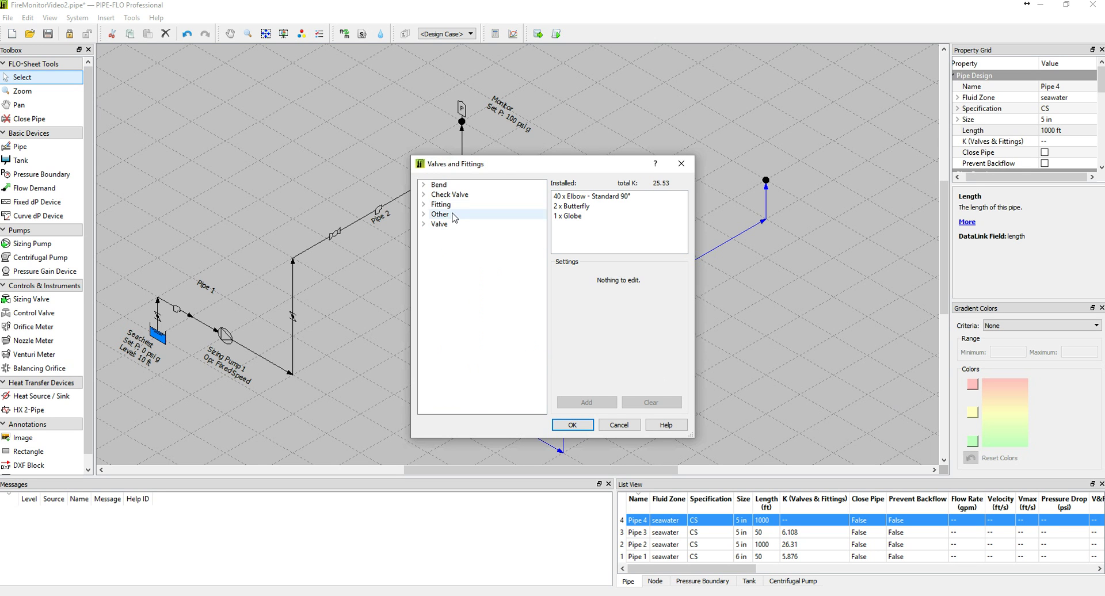
left_click(423, 195)
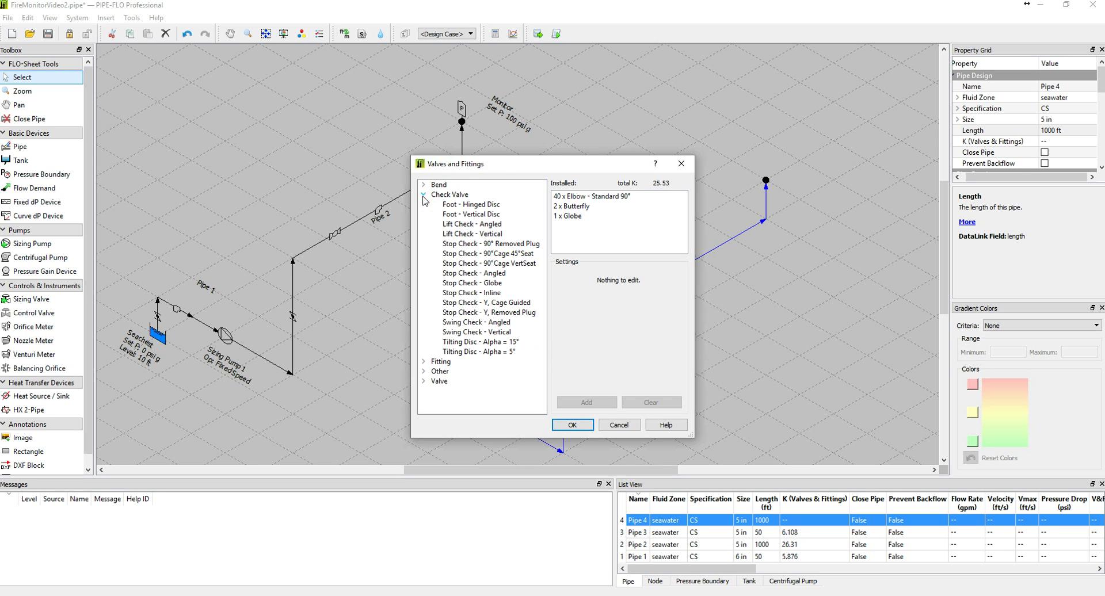
left_click(471, 334)
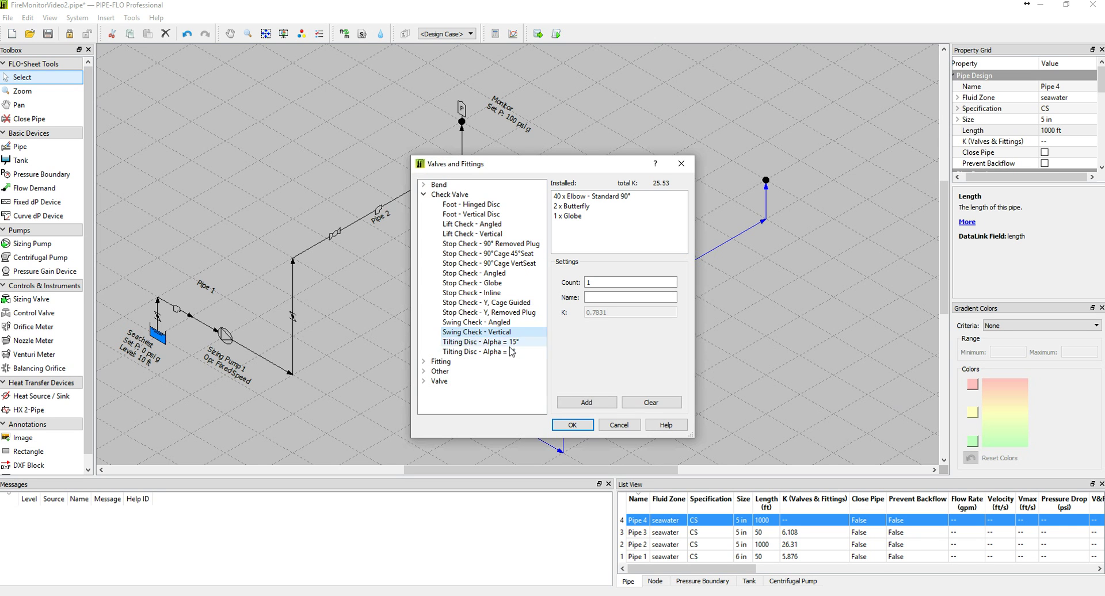
left_click(587, 402)
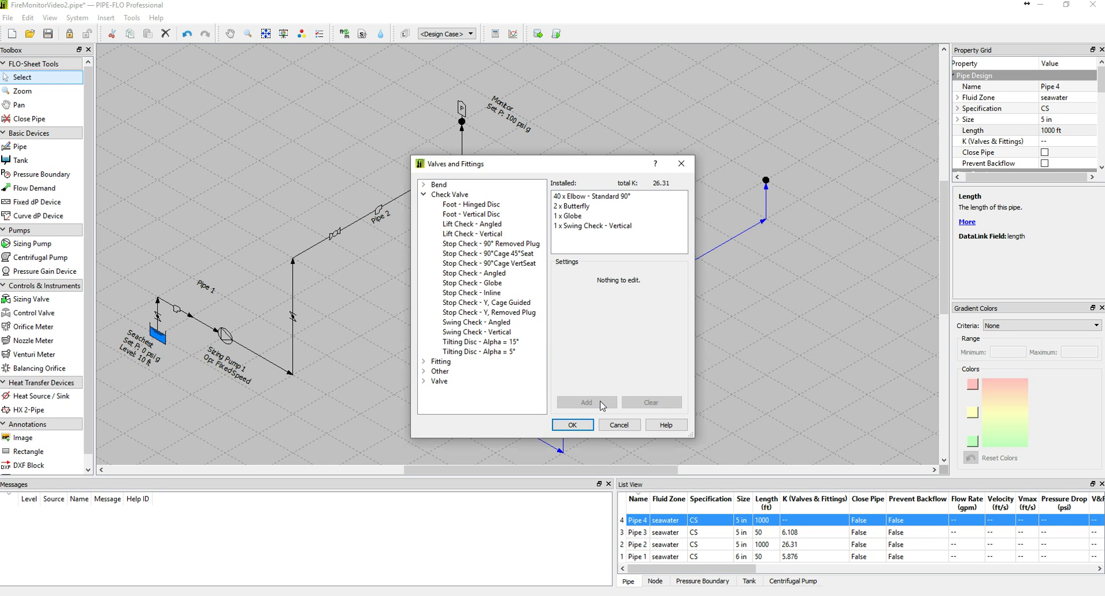
left_click(573, 429)
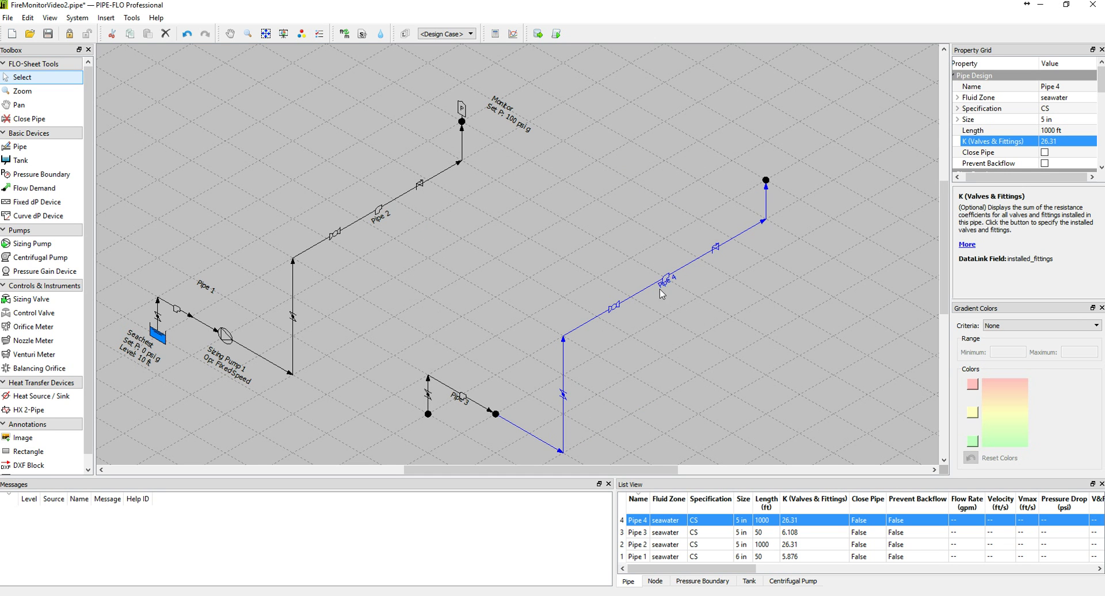
- Move the name labels of Pipe 4 and Pipe 3 slightly away from their fitting symbols
left_click_drag(669, 282, 673, 286)
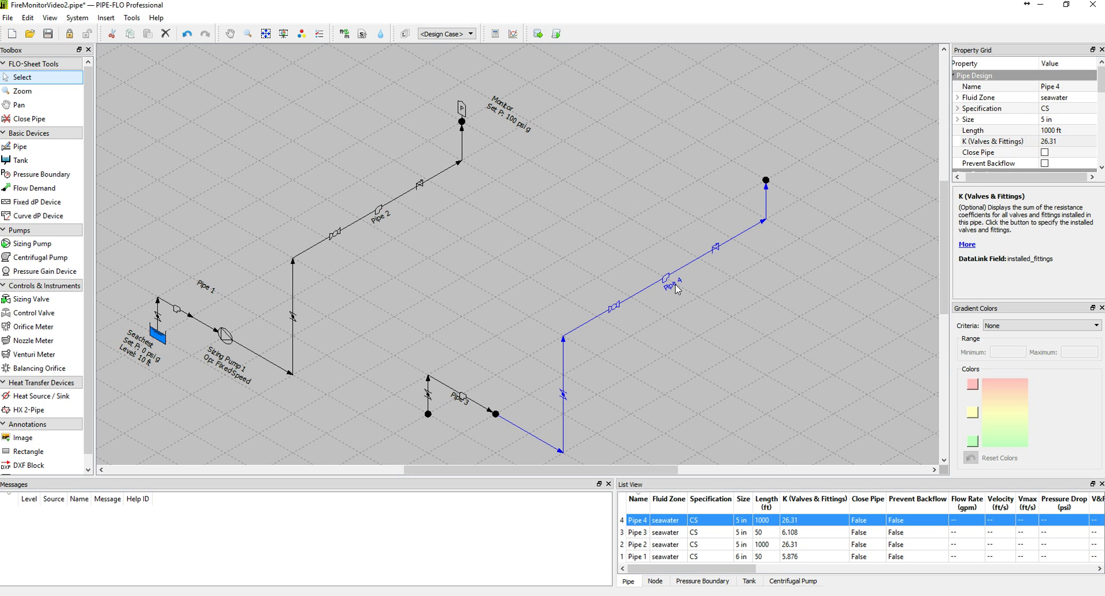
left_click(456, 401)
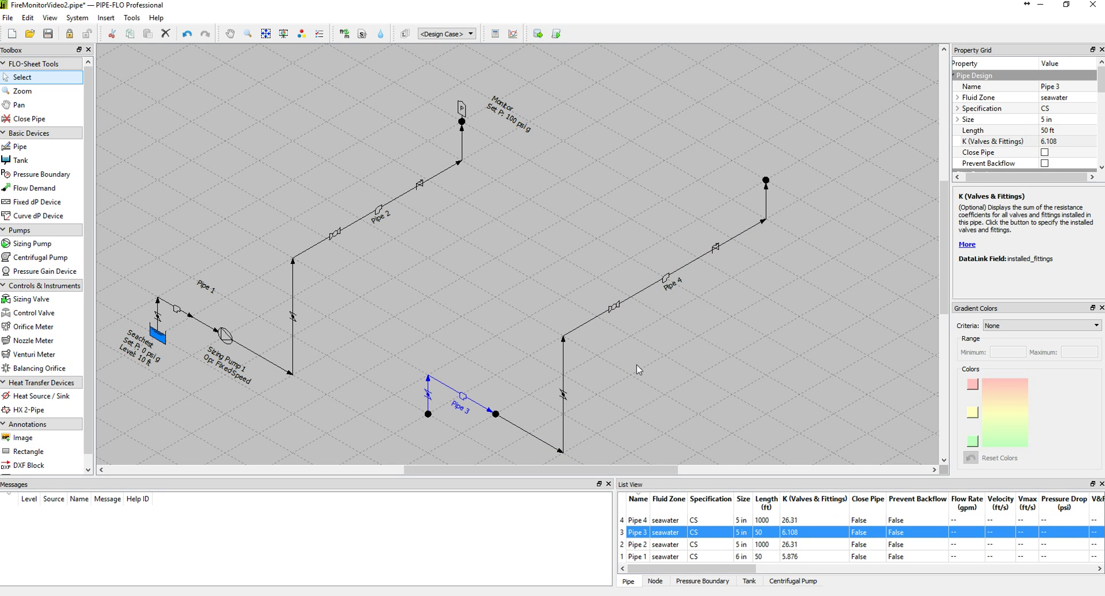
- Place a tank on Pipe 3's start node and name it Seachest2
scroll(656, 346, "down", 1)
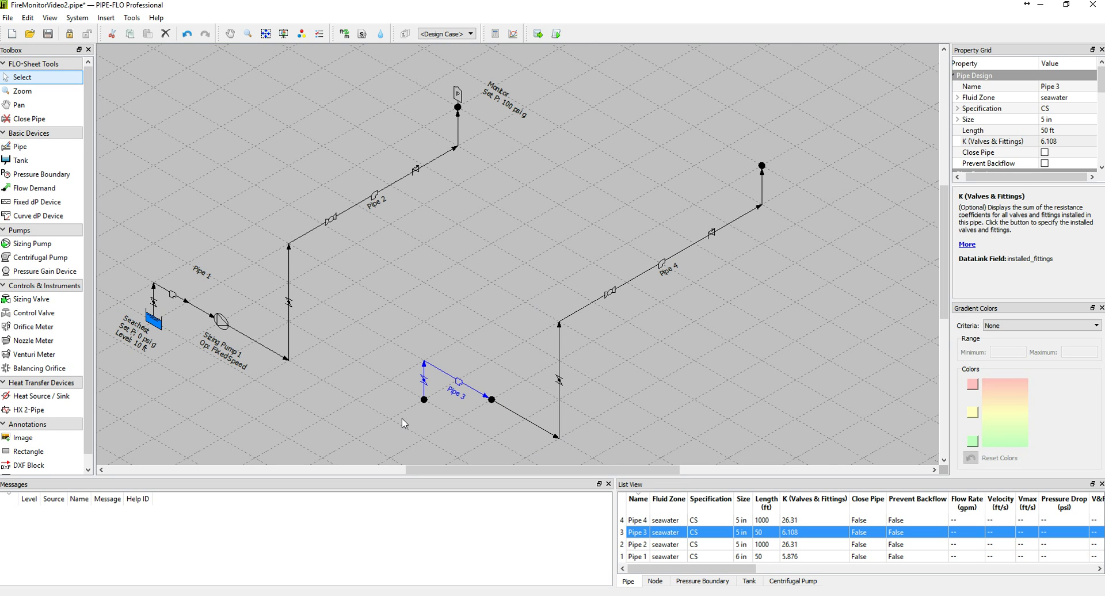
left_click(24, 161)
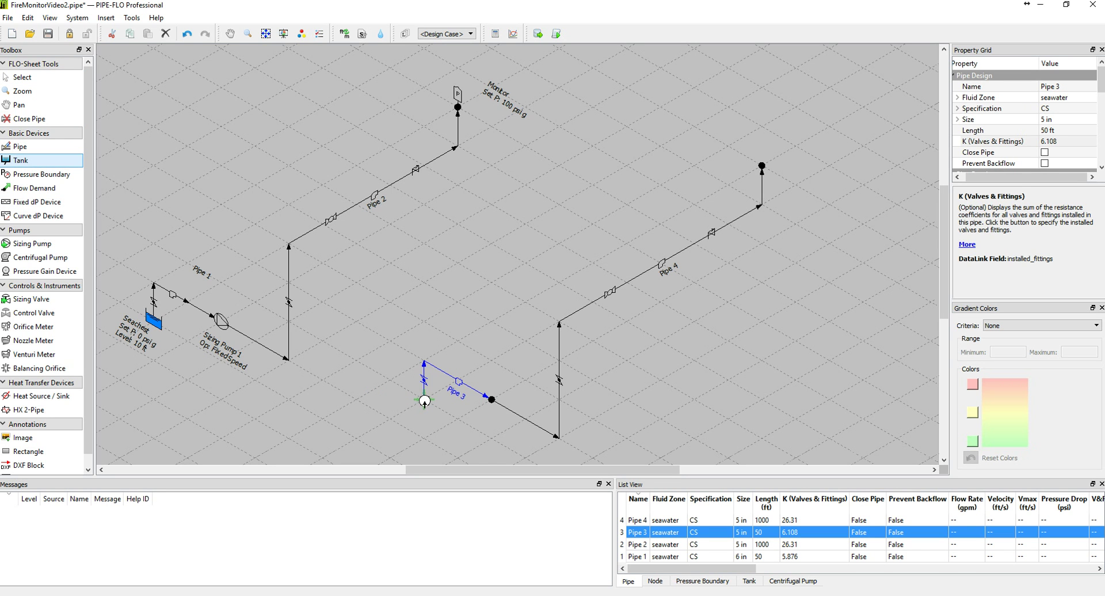
left_click(425, 401)
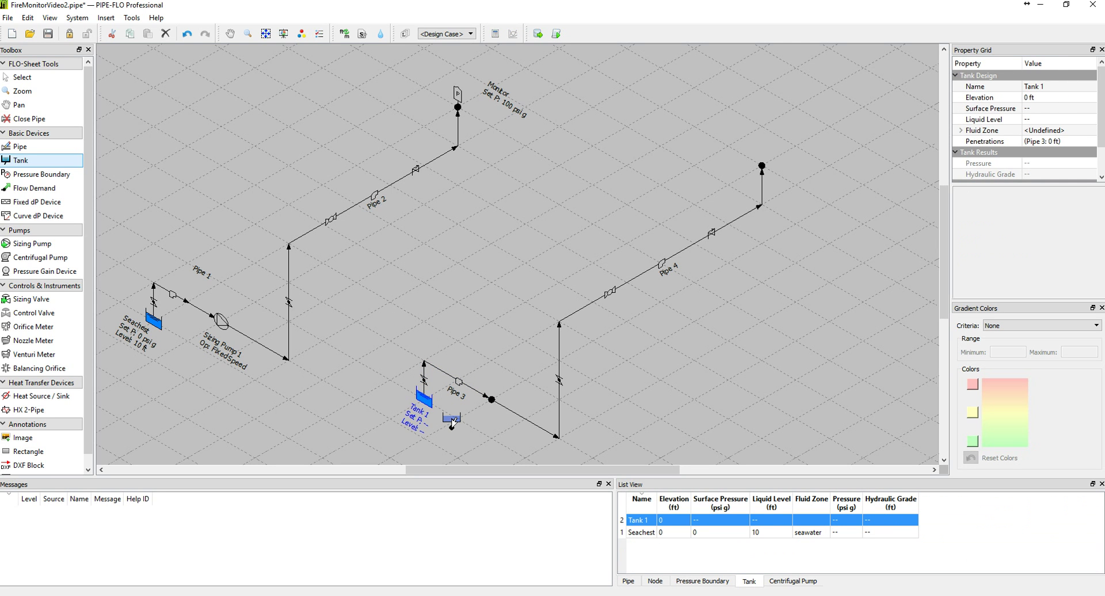
key("Escape")
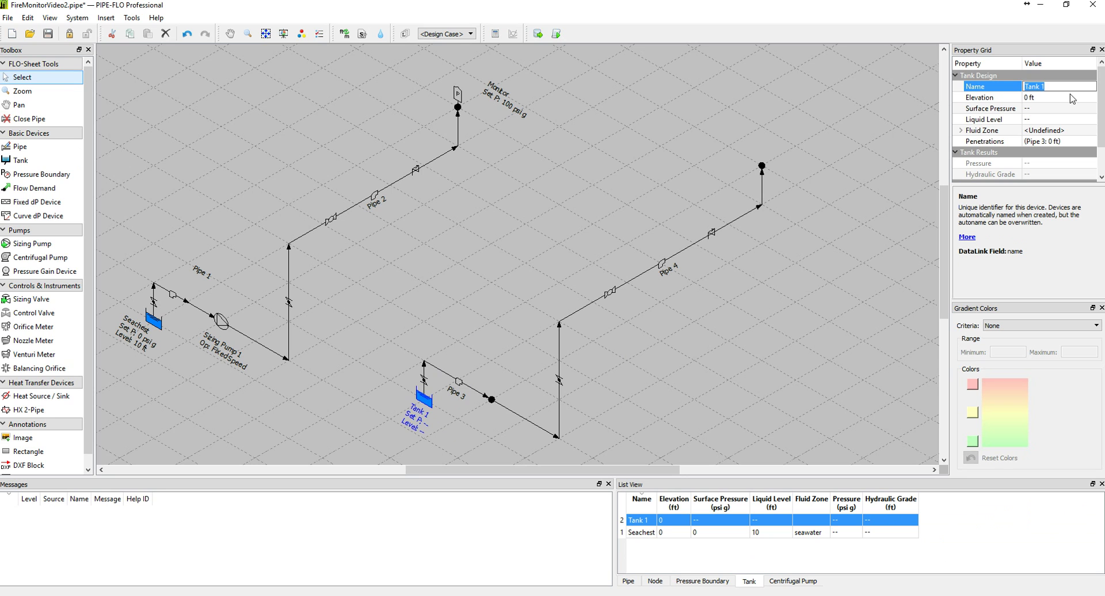
type("Seachest2")
key("Return")
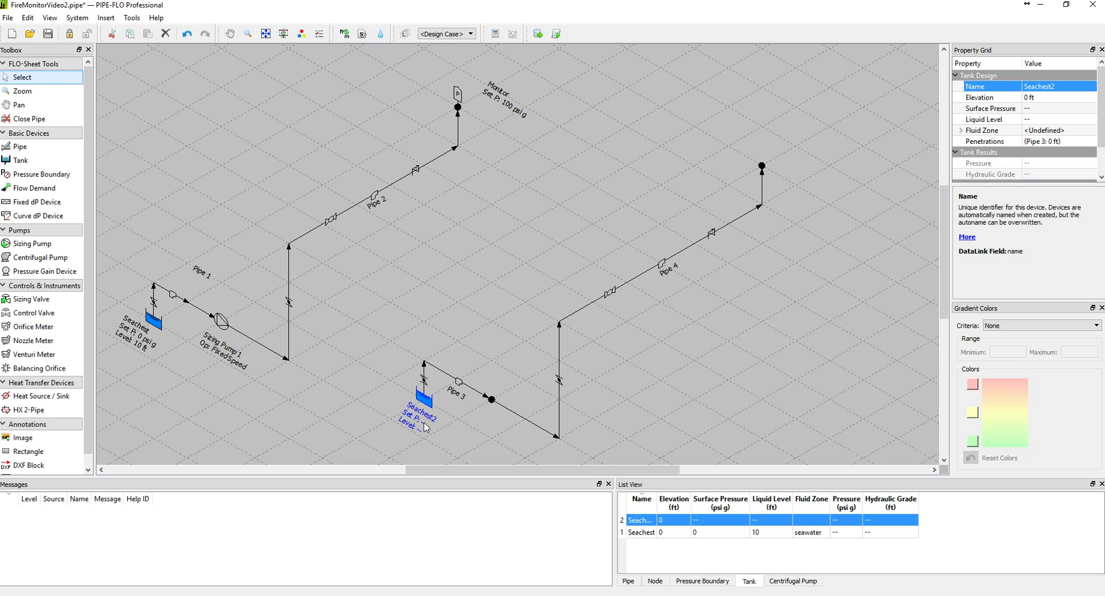
- Set Seachest2's surface pressure to 0 psi g and its liquid level to 10 ft
left_click(1042, 109)
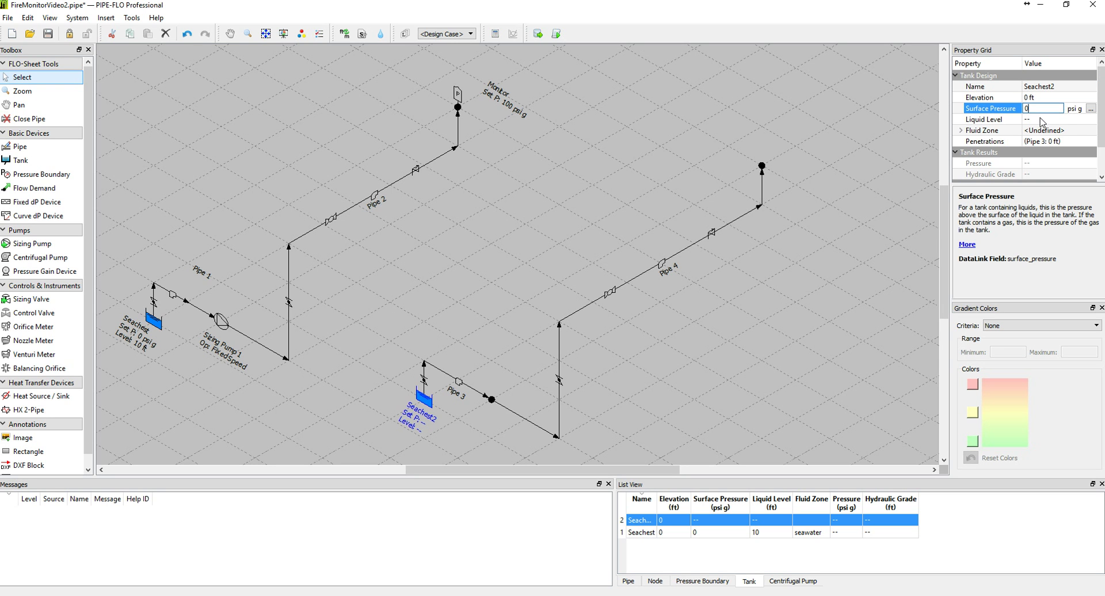
left_click(1040, 120)
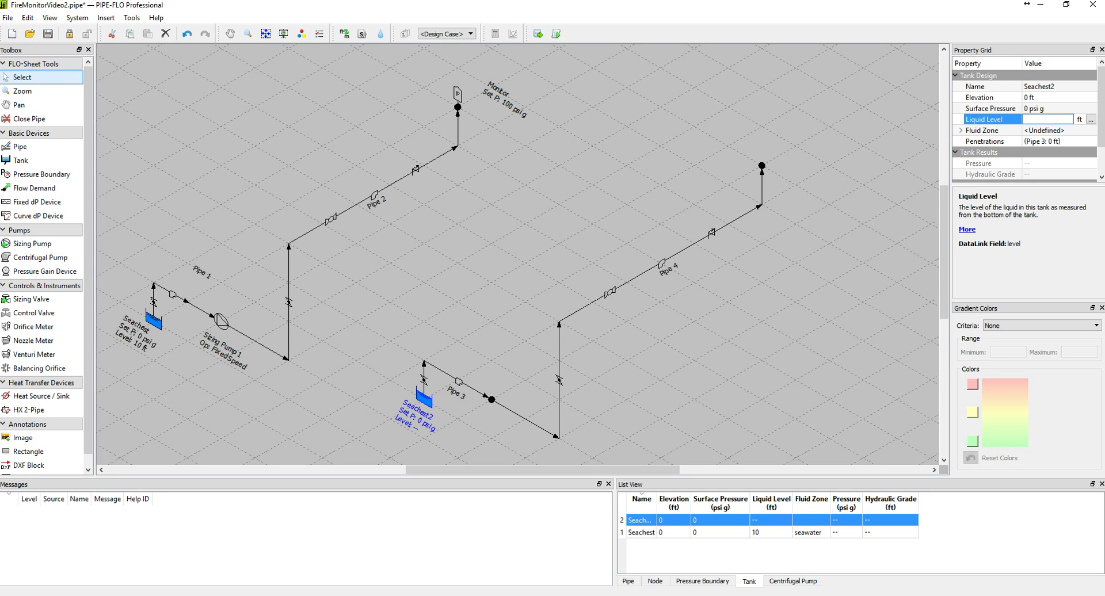
key("Return")
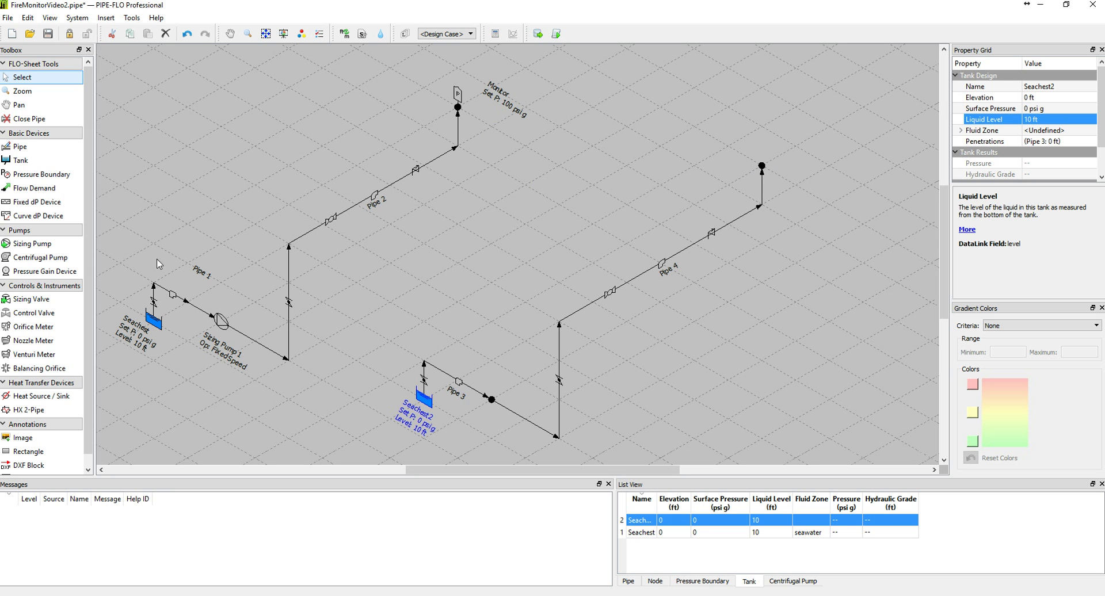
- Place a pressure boundary on Pipe 4's end node and move its label clear of the pipe
left_click(36, 174)
left_click(762, 166)
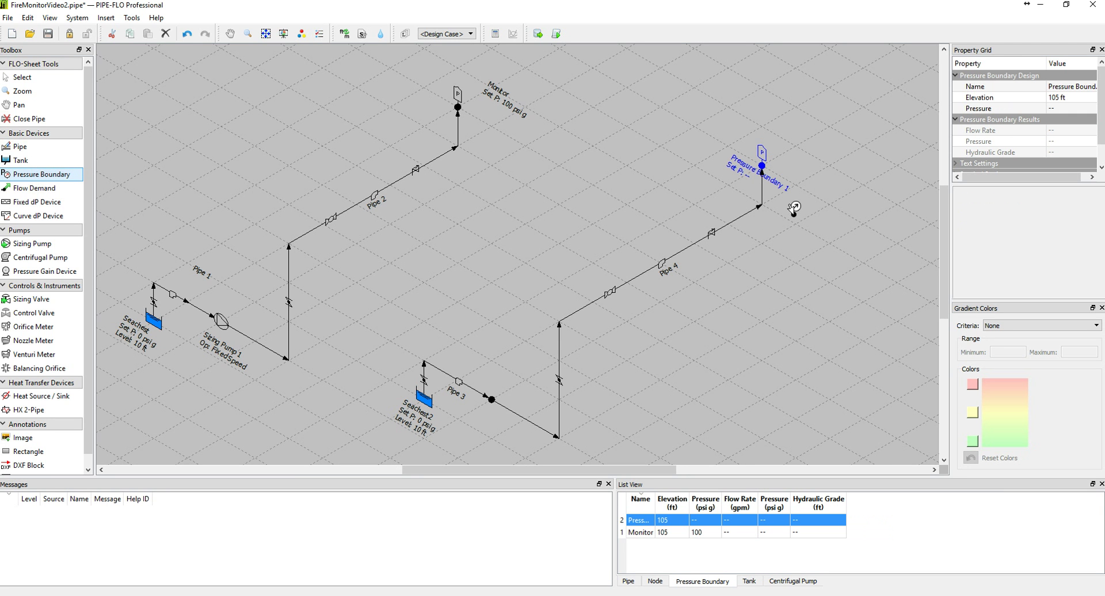
key("Escape")
left_click_drag(748, 170, 799, 147)
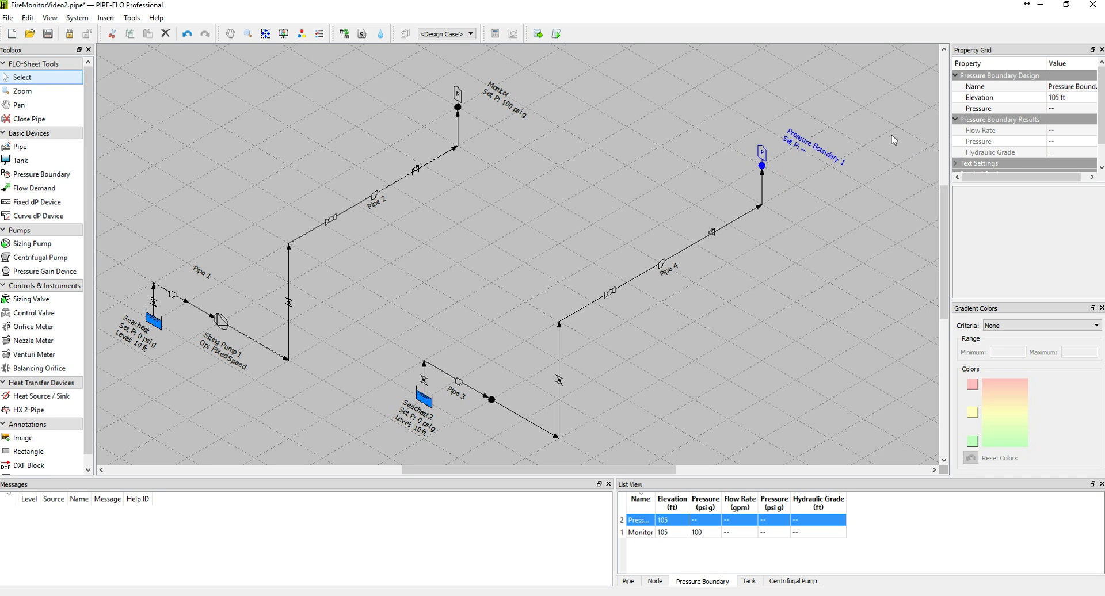
- Set the pressure of the boundary at Pipe 4's end to 100 psi g
left_click(1059, 109)
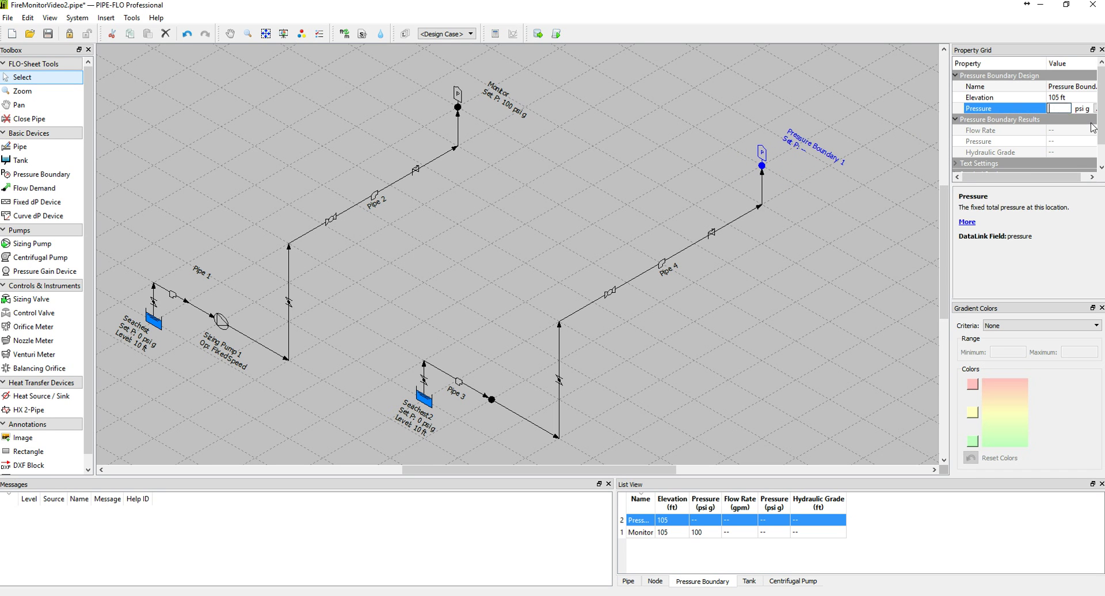
key("Return")
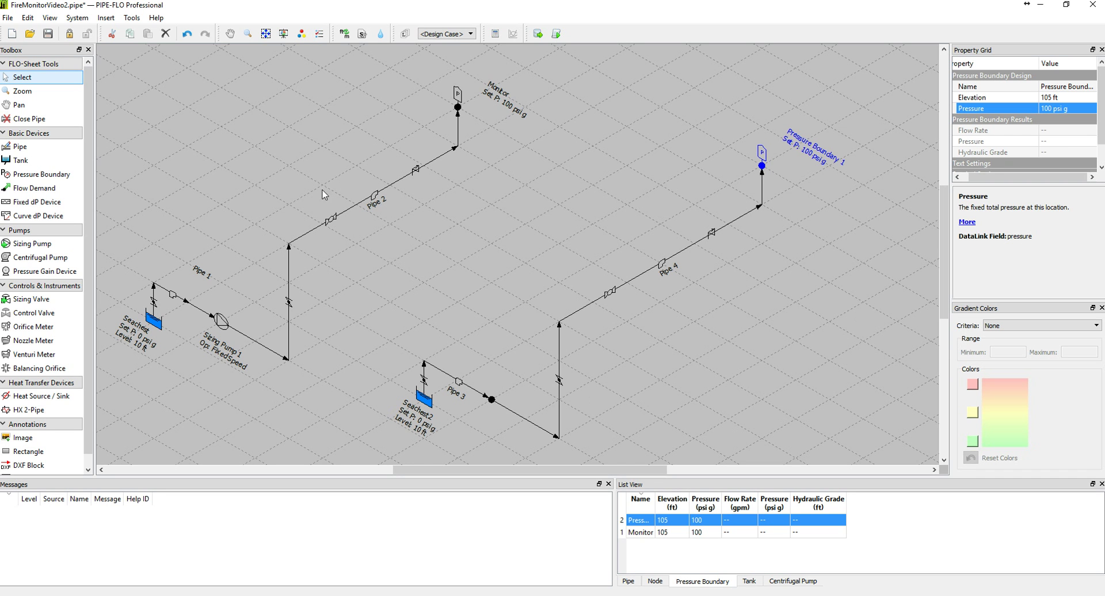
- Place a sizing pump on the node joining Pipe 3 and Pipe 4
left_click(25, 245)
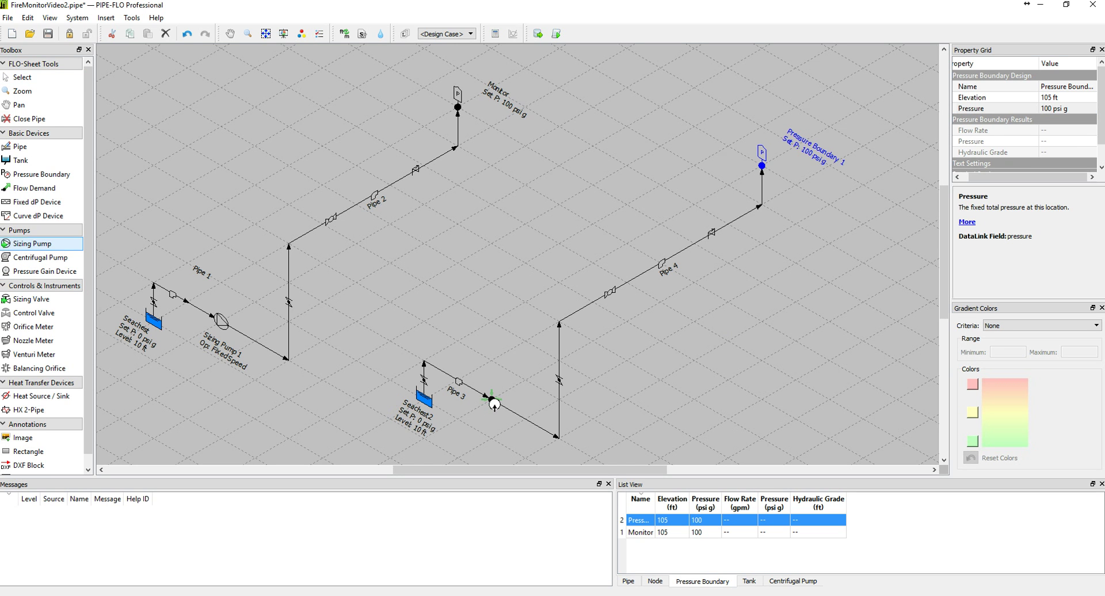
left_click(491, 399)
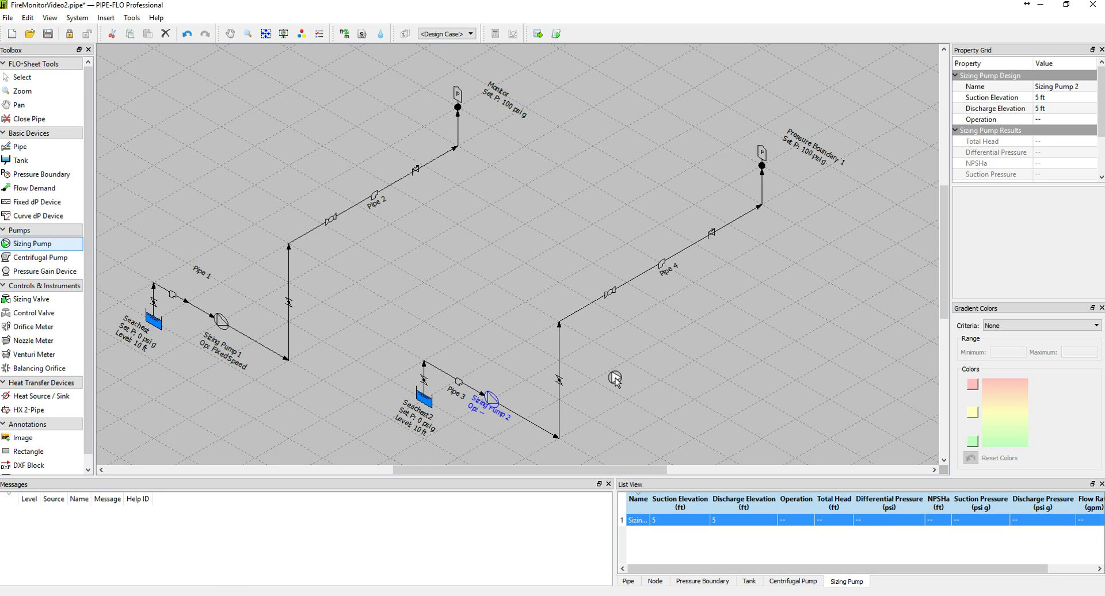
key("Escape")
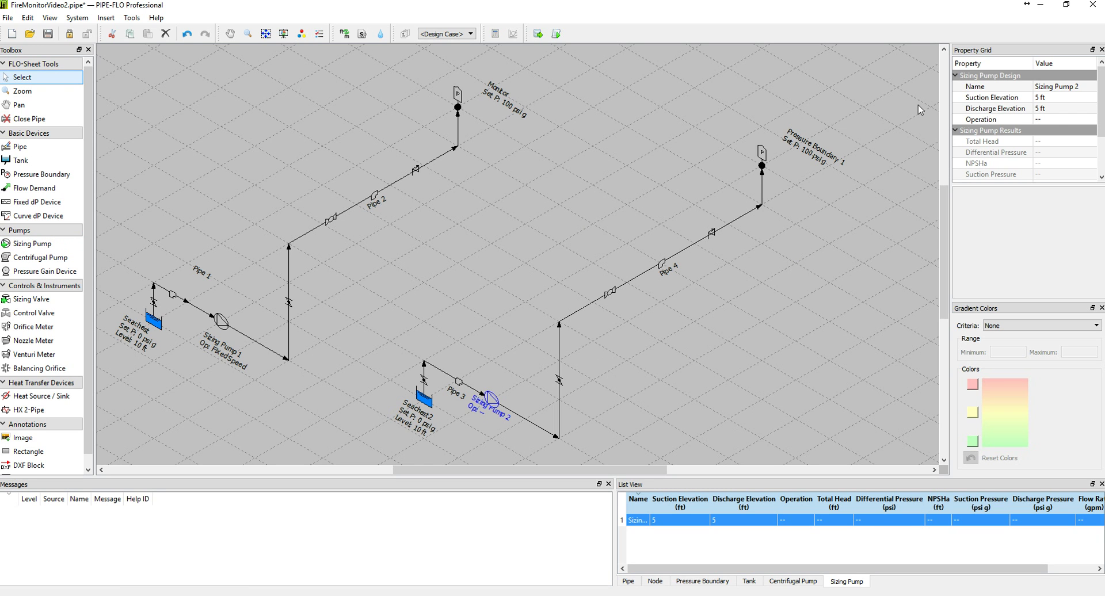
- Set the new sizing pump's operation to a volumetric flow rate of 516 gpm and move its label above Pipe 3
left_click(1053, 118)
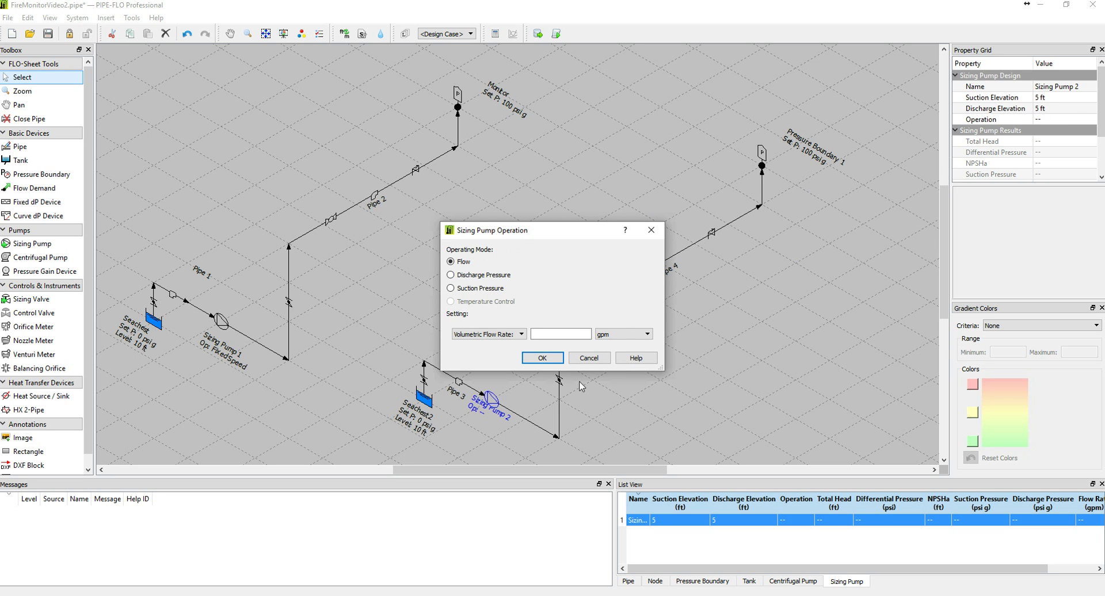
left_click(563, 335)
type("516")
key("Return")
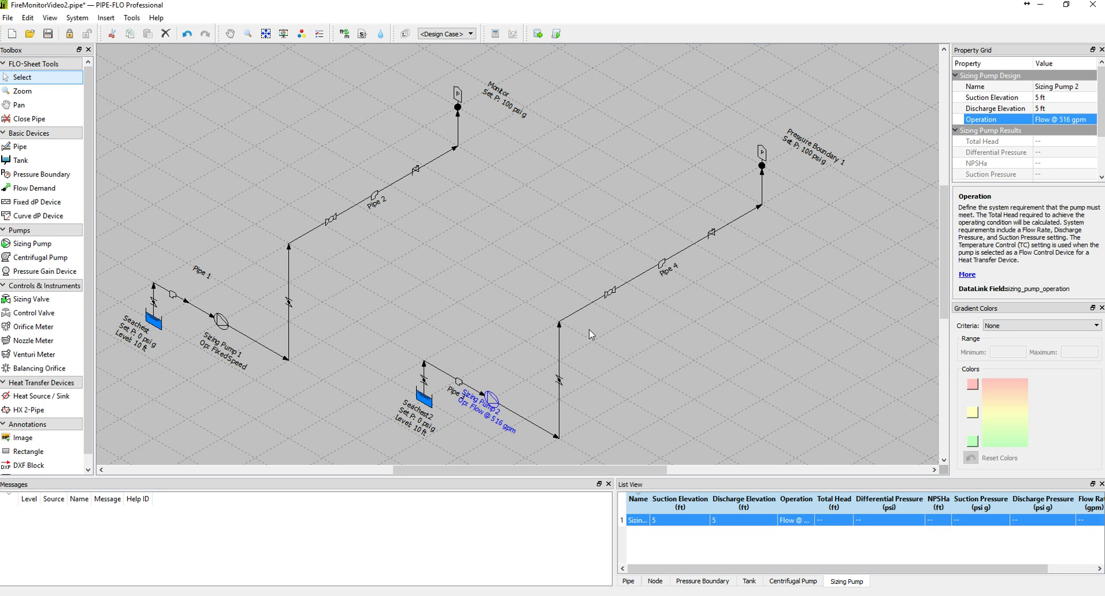
left_click_drag(484, 422, 483, 369)
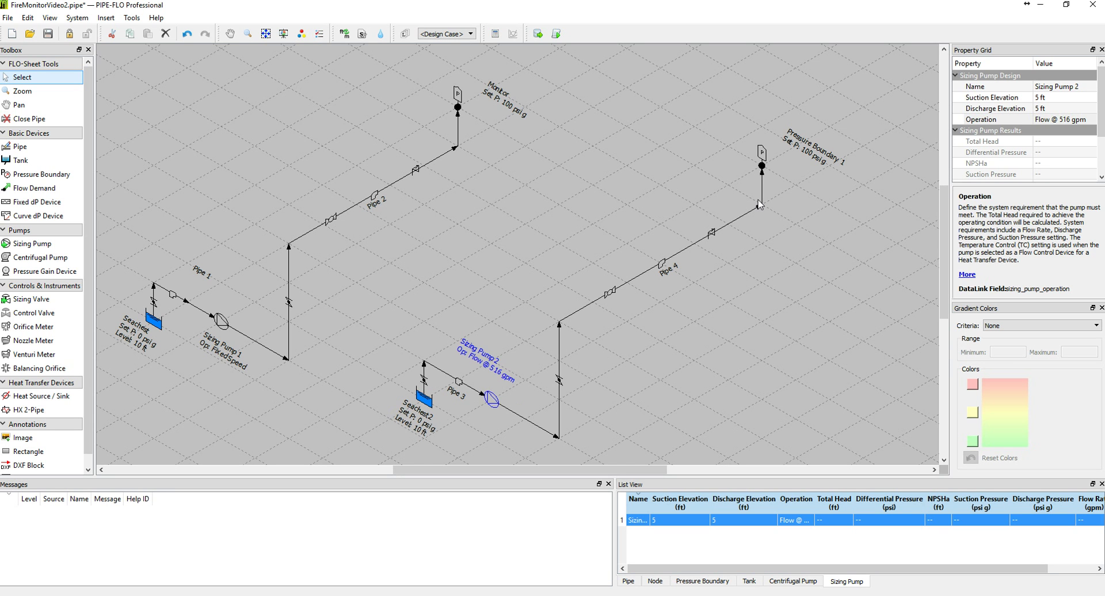
- Calculate the system and move Pipe 3's results label below the pipe, clear of the seachest symbol
left_click(495, 36)
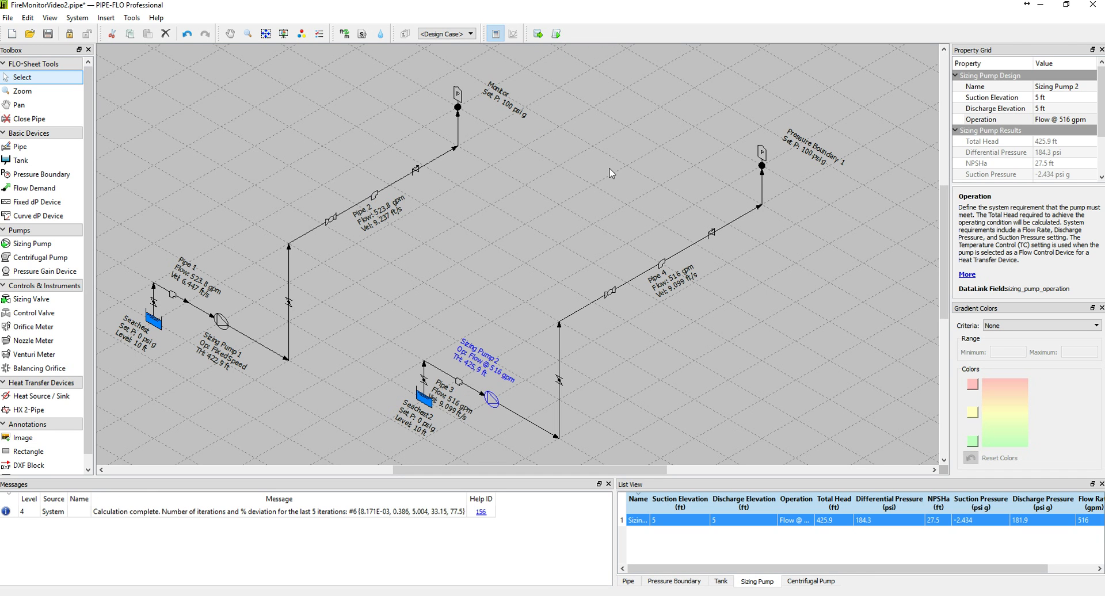
left_click(464, 425)
left_click_drag(464, 423, 470, 433)
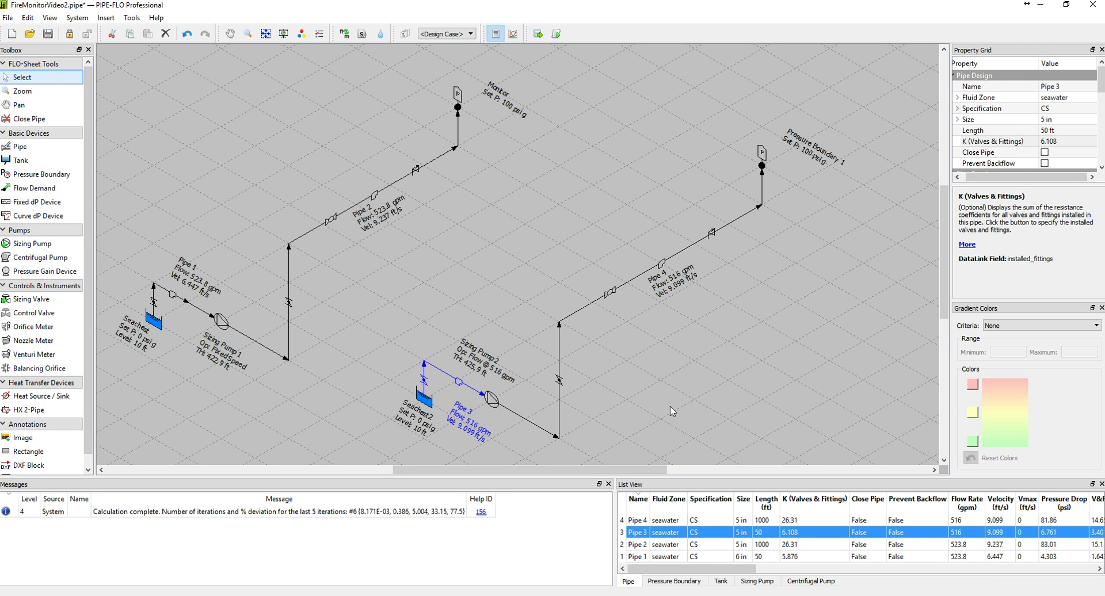
- Set Pipe 3's nominal size to 6 in
left_click(1056, 119)
left_click(1081, 119)
scroll(1064, 150, "down", 1)
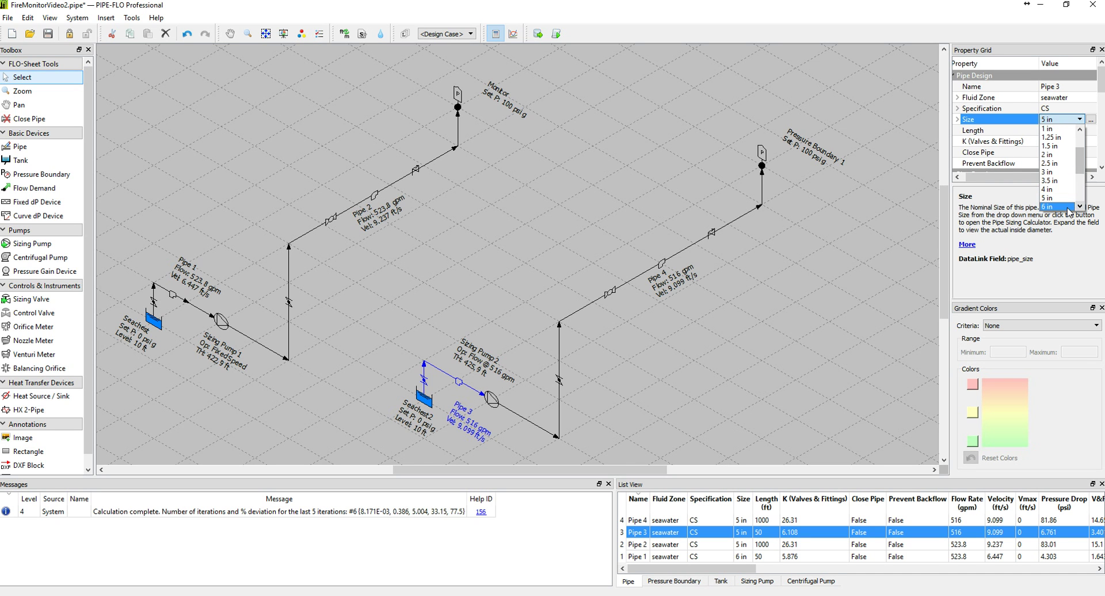
left_click(1068, 207)
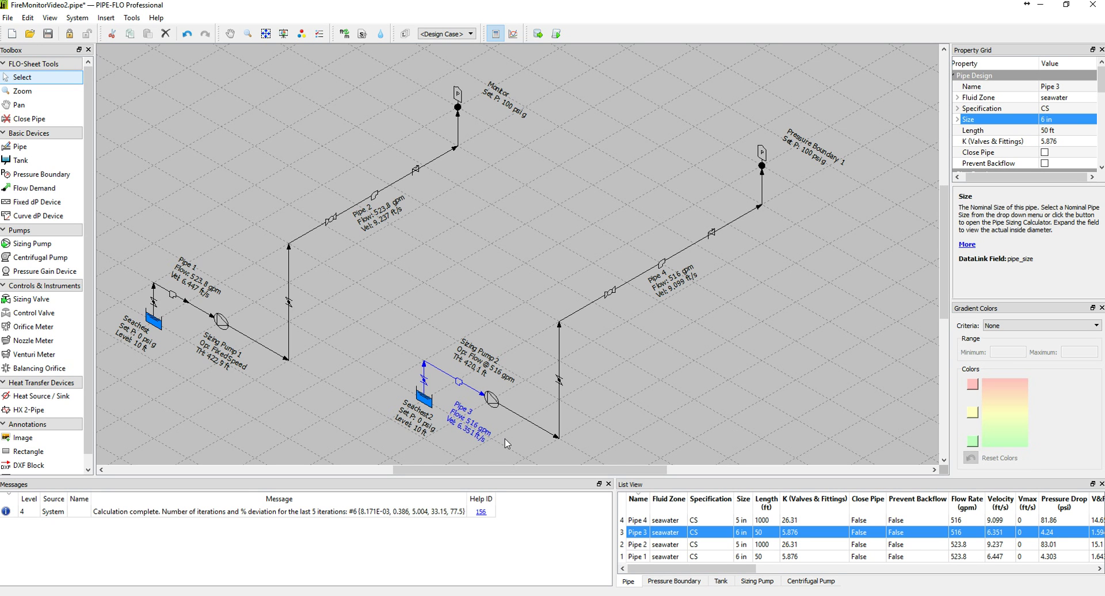
left_click(644, 386)
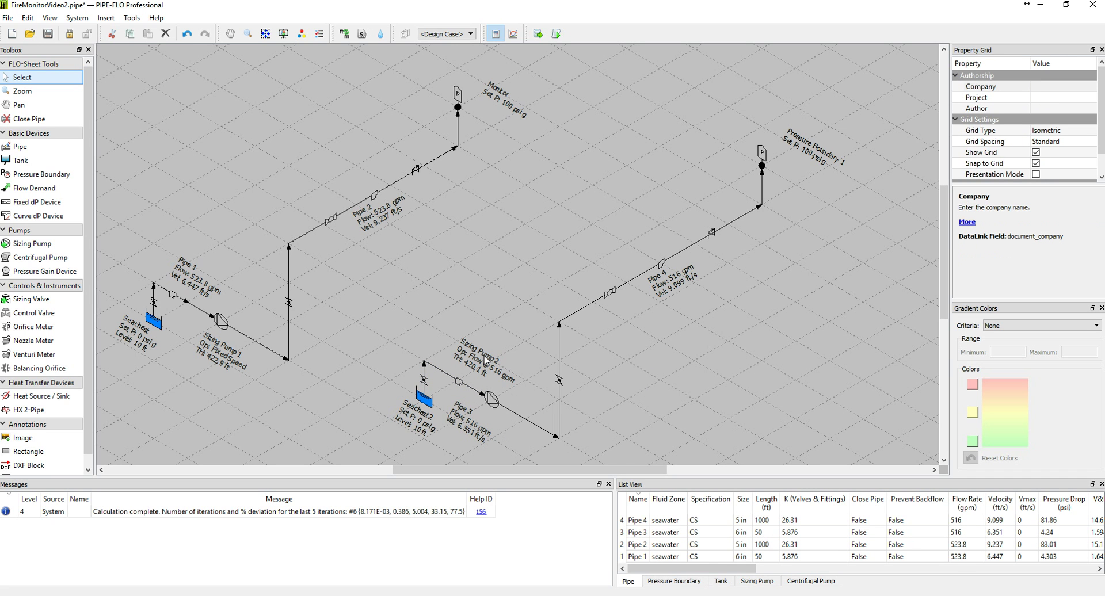
- Start catalog pump selection for Sizing Pump 2 and load the Aurora Pumps 60 Hz catalog
left_click(493, 400)
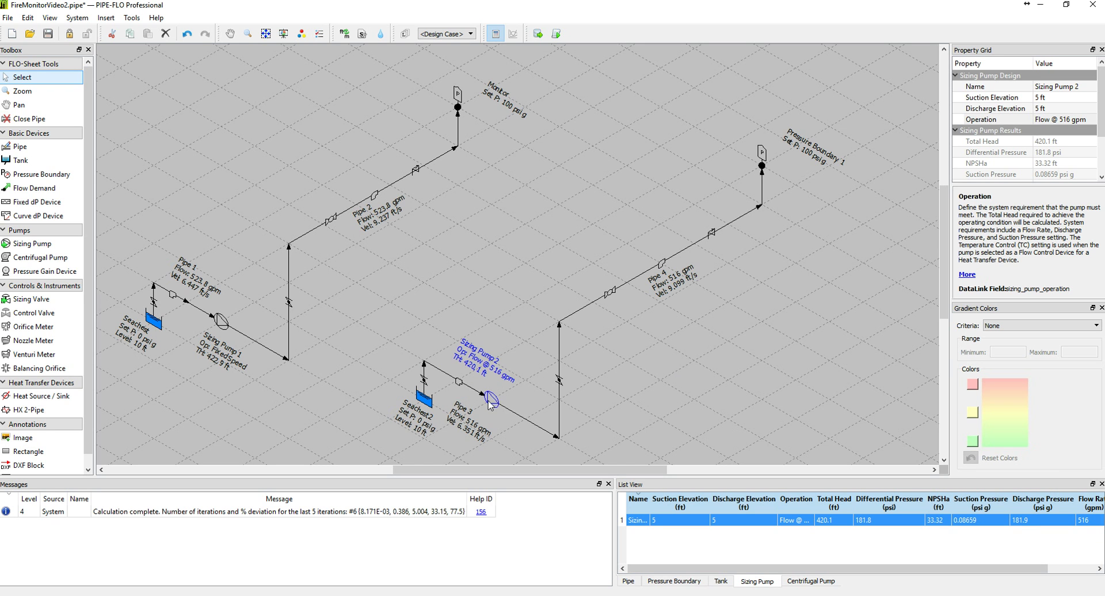
right_click(489, 401)
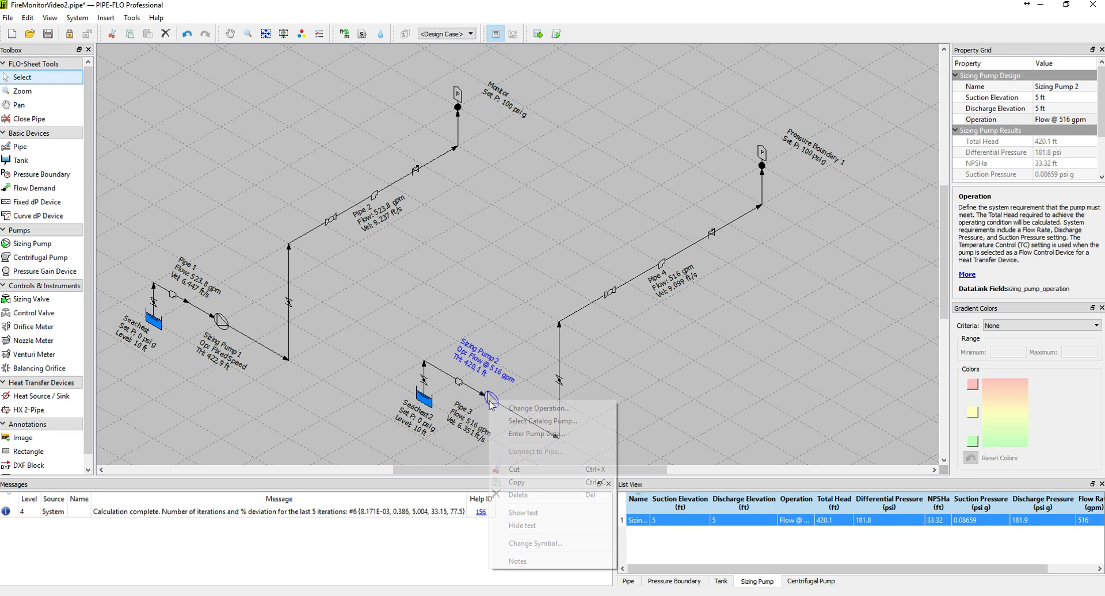
left_click(544, 421)
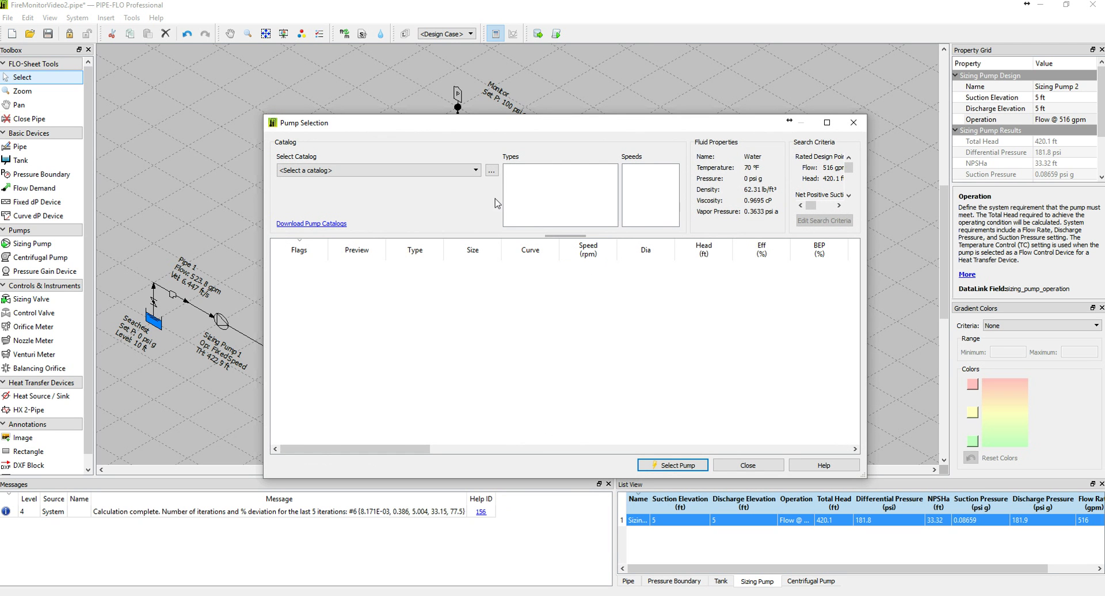
left_click(476, 170)
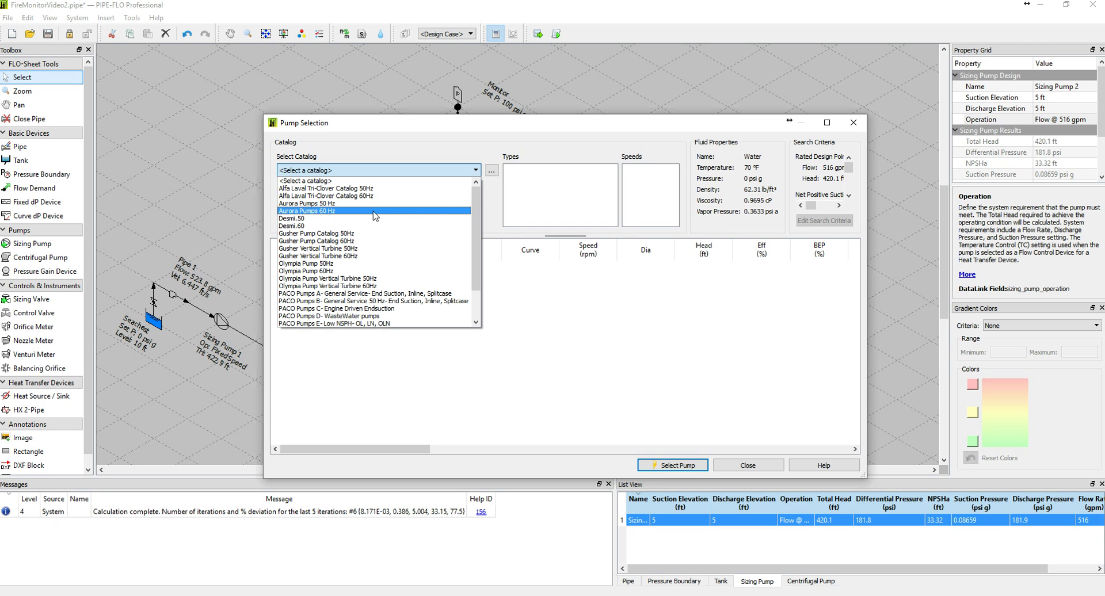
left_click(318, 211)
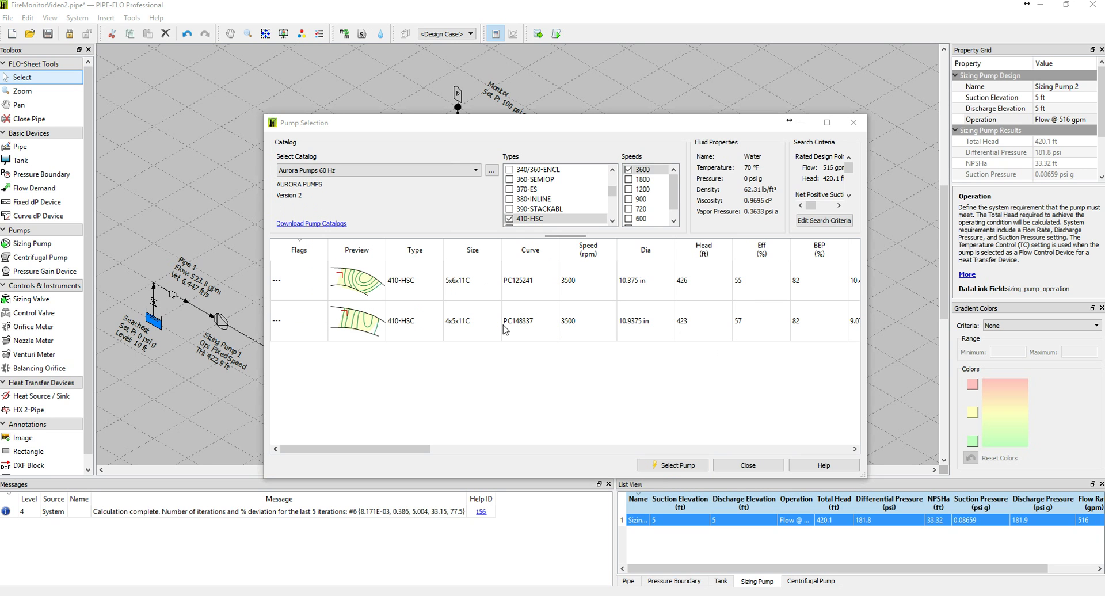
- Compare the data of the two 410-HSC candidates and assign the 4x5x11C pump to Sizing Pump 2
left_click(358, 270)
left_click_drag(384, 449, 588, 456)
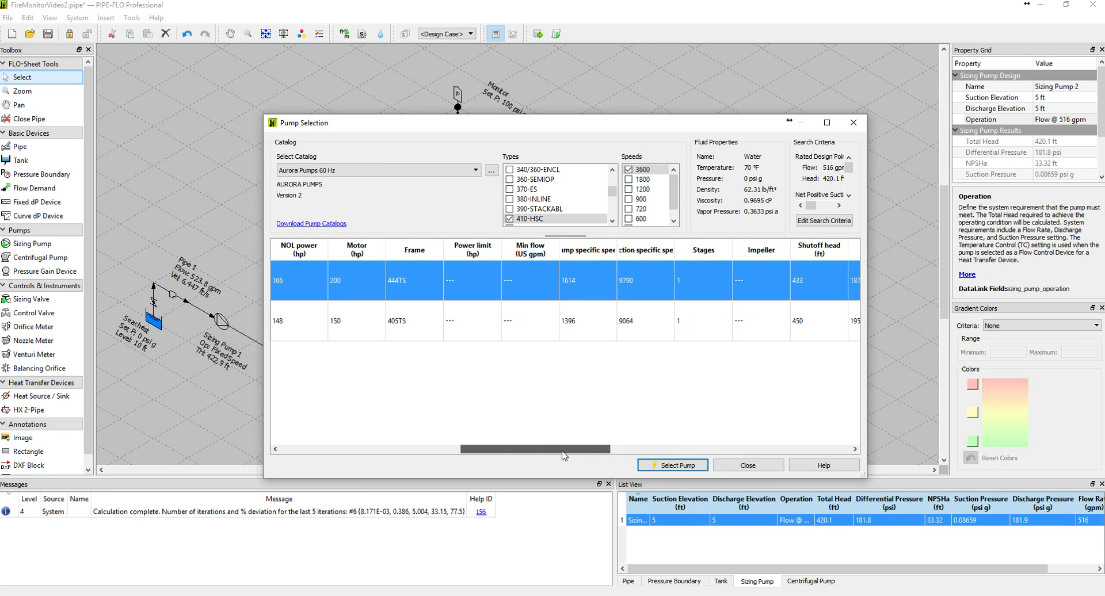
left_click_drag(562, 456, 540, 455)
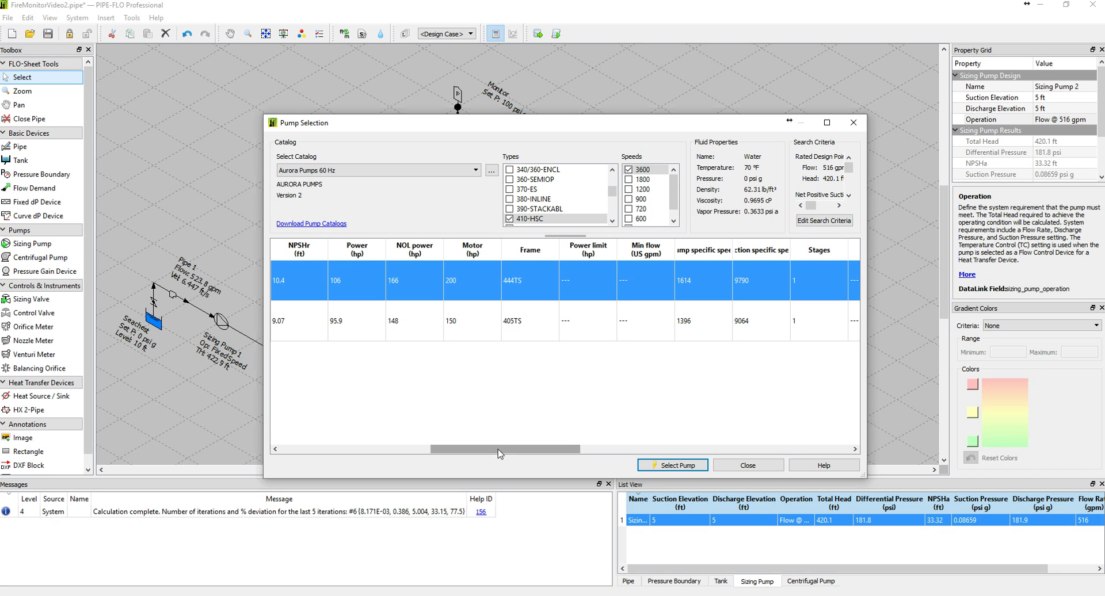
left_click_drag(501, 452, 339, 460)
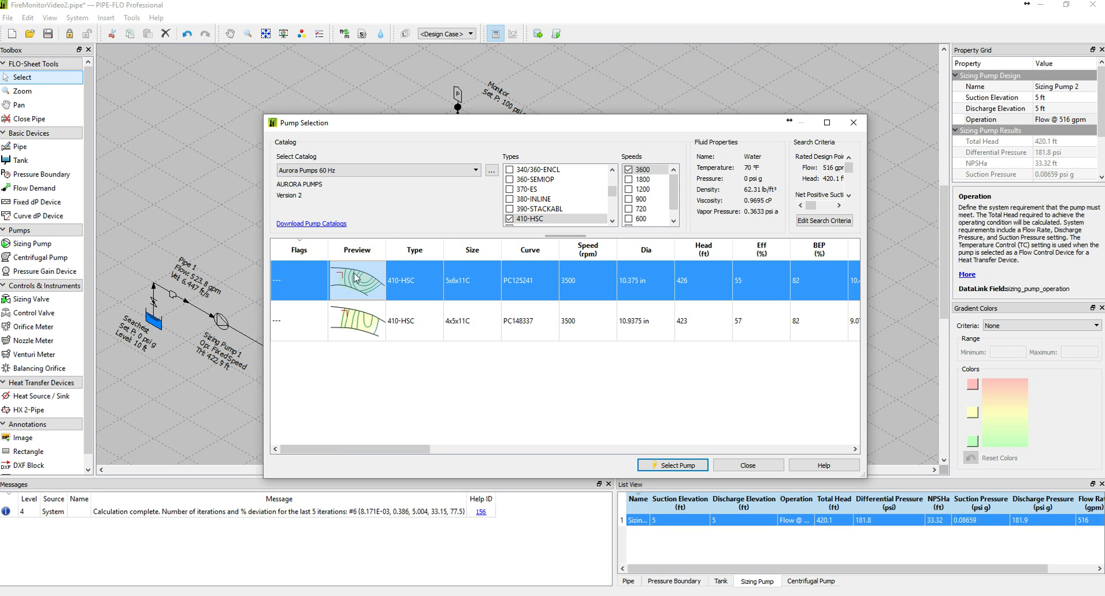
left_click(364, 325)
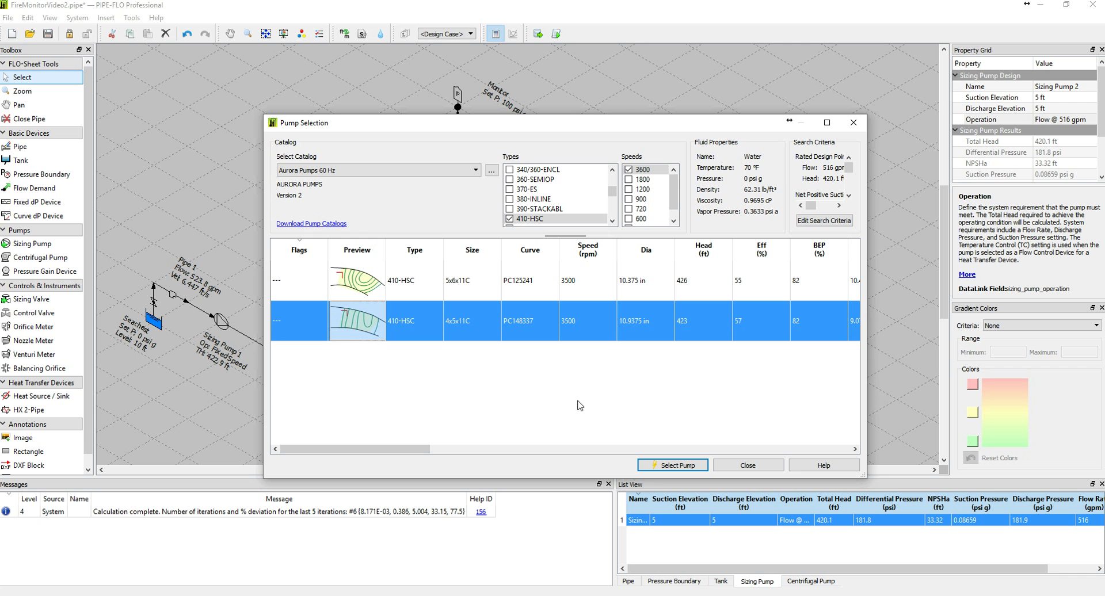
left_click(670, 466)
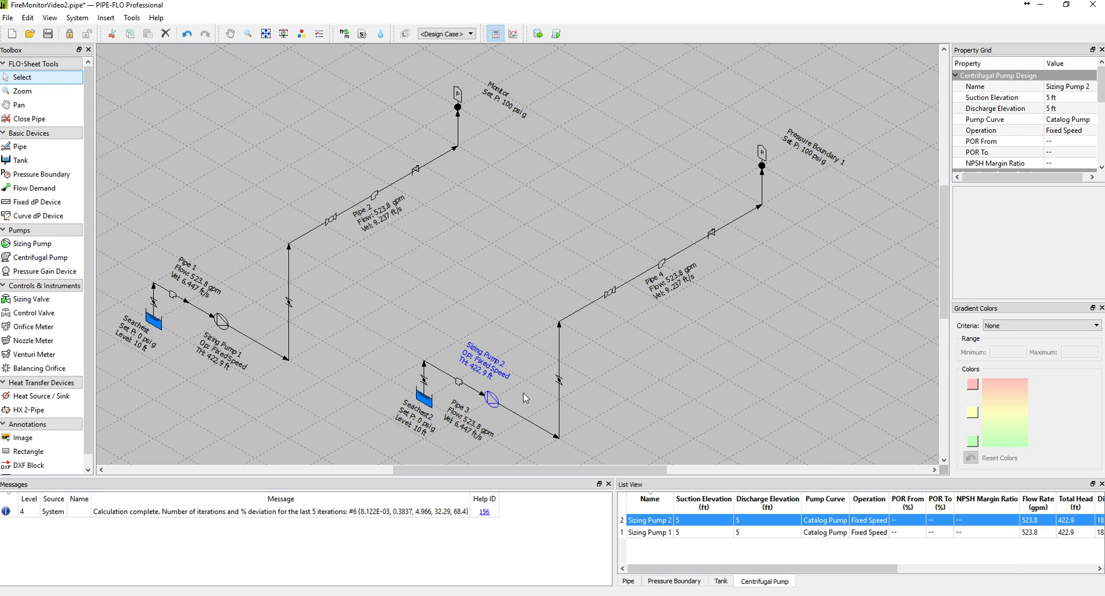
- Examine Sizing Pump 2's performance graph for its operating point, head, efficiency and NPSHr, and close it
right_click(492, 402)
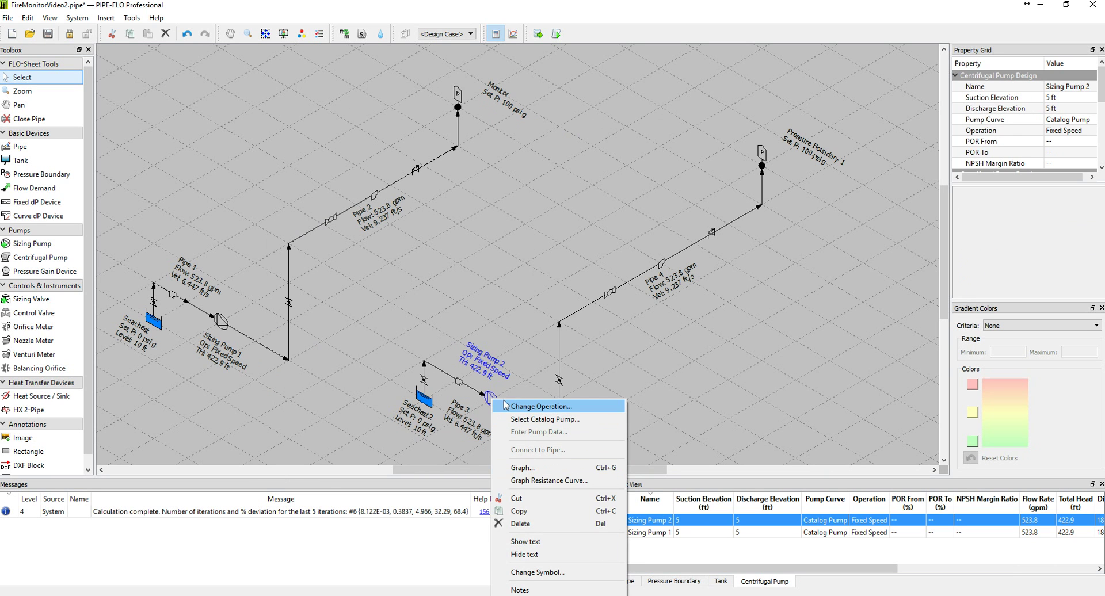
left_click(526, 469)
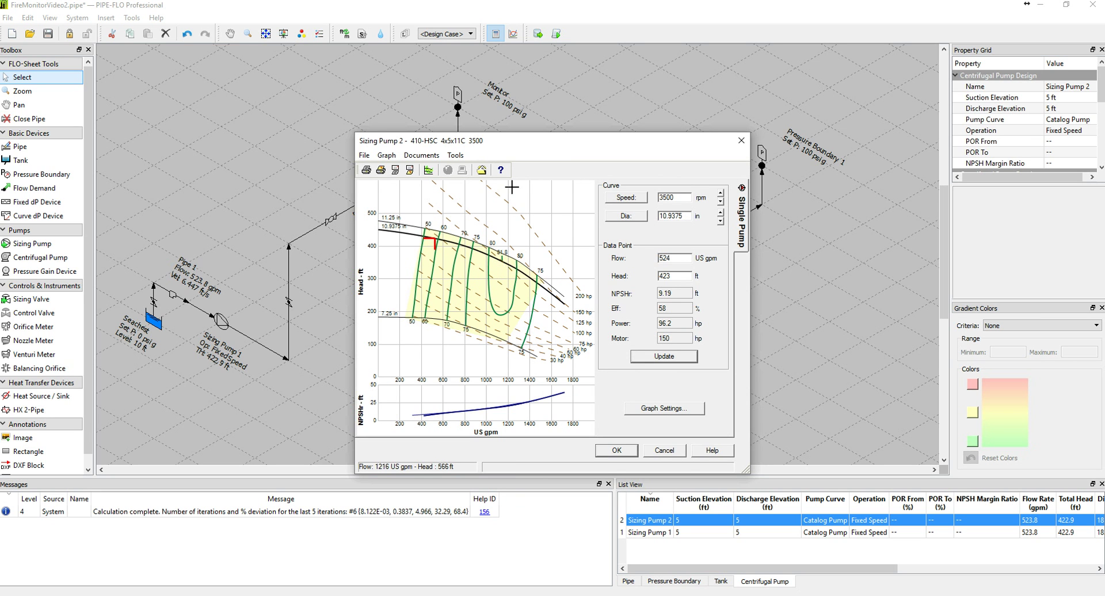
left_click_drag(528, 149, 574, 101)
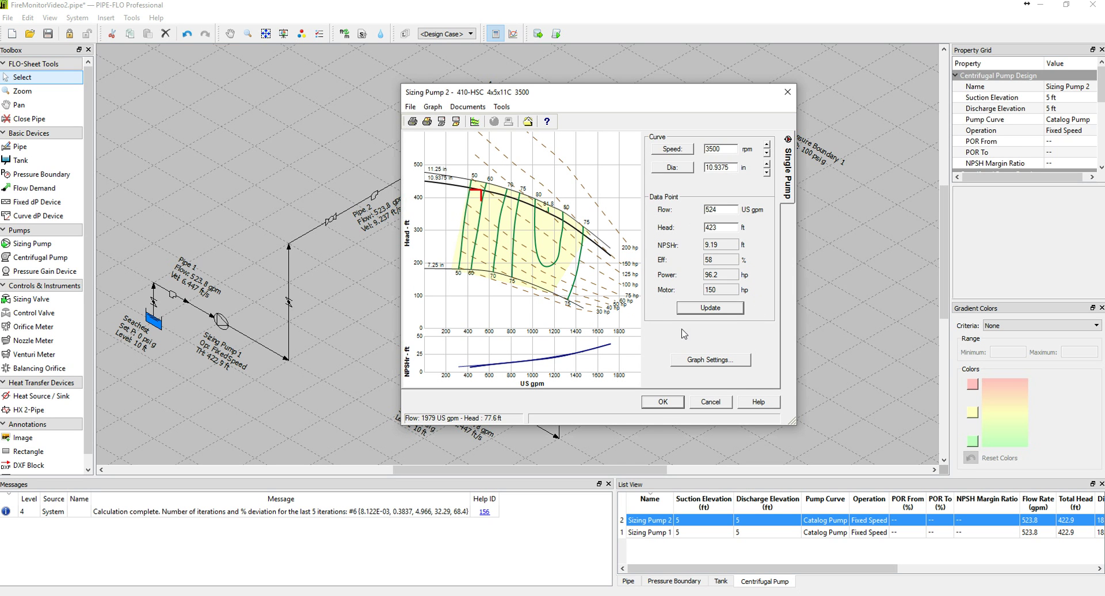
left_click(663, 402)
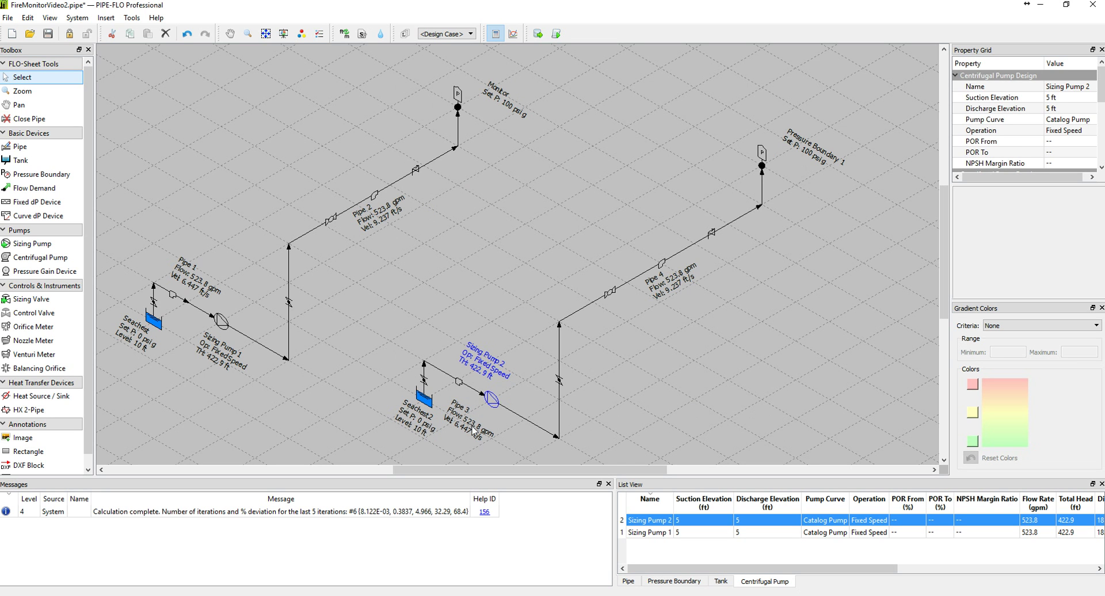
mouse_move(473, 429)
scroll(748, 328, "down", 1)
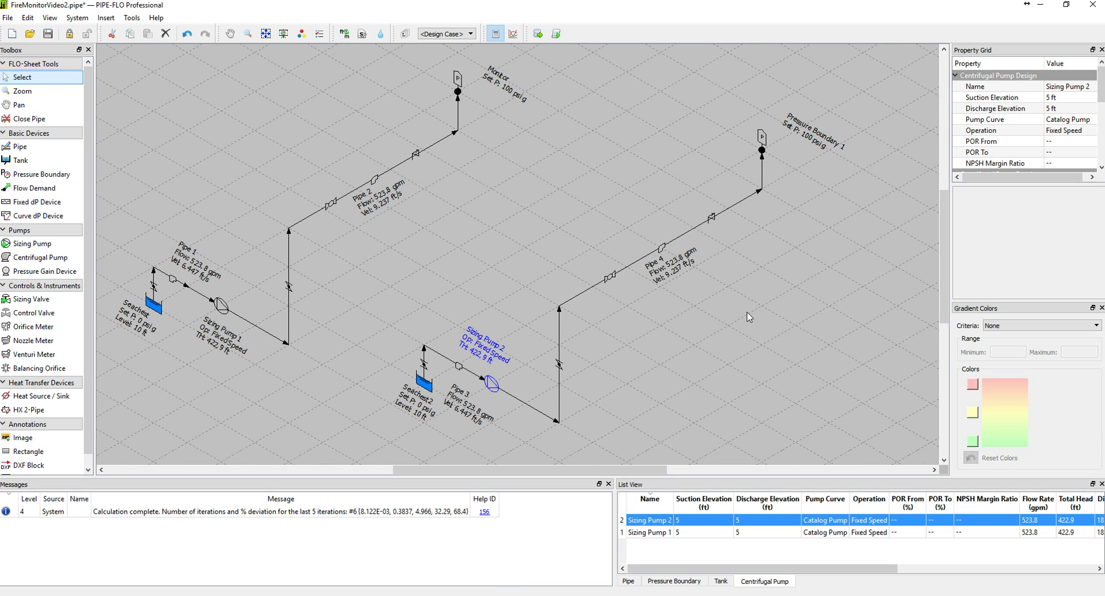